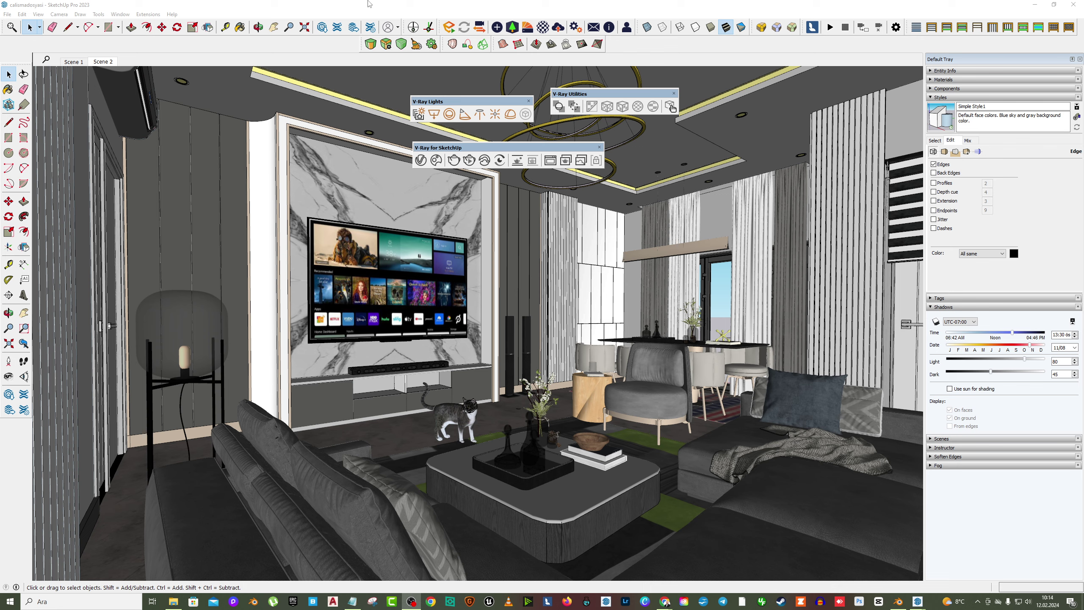
# Open the Chaos Cosmos browser beside the scene, clear the 3D Models filter and show all sources
pyautogui.click(435, 161)
pyautogui.moveTo(260, 96); pyautogui.dragTo(780, 138)
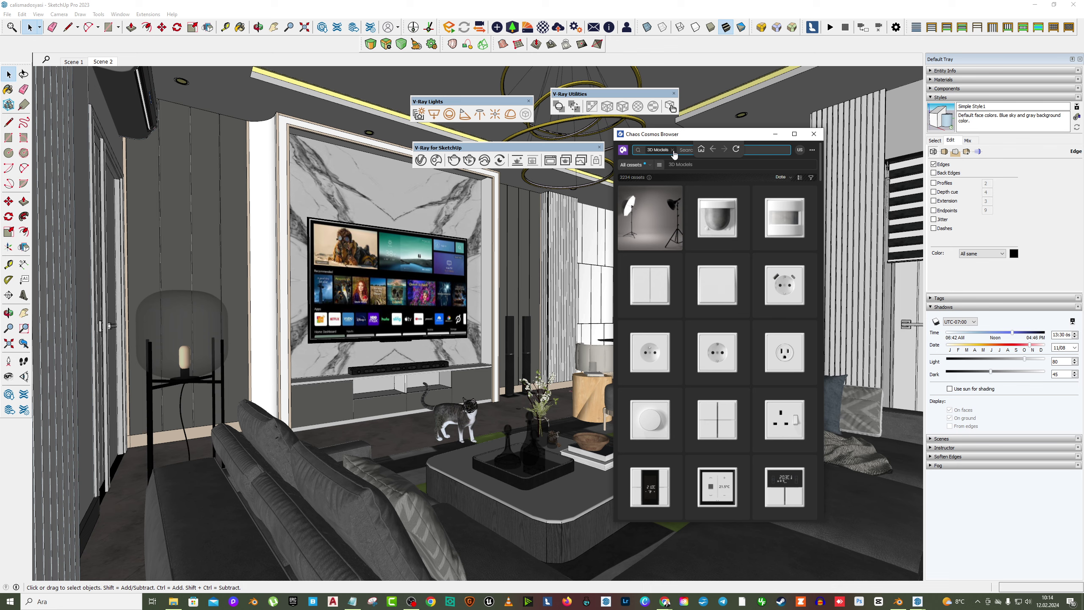
pyautogui.click(672, 150)
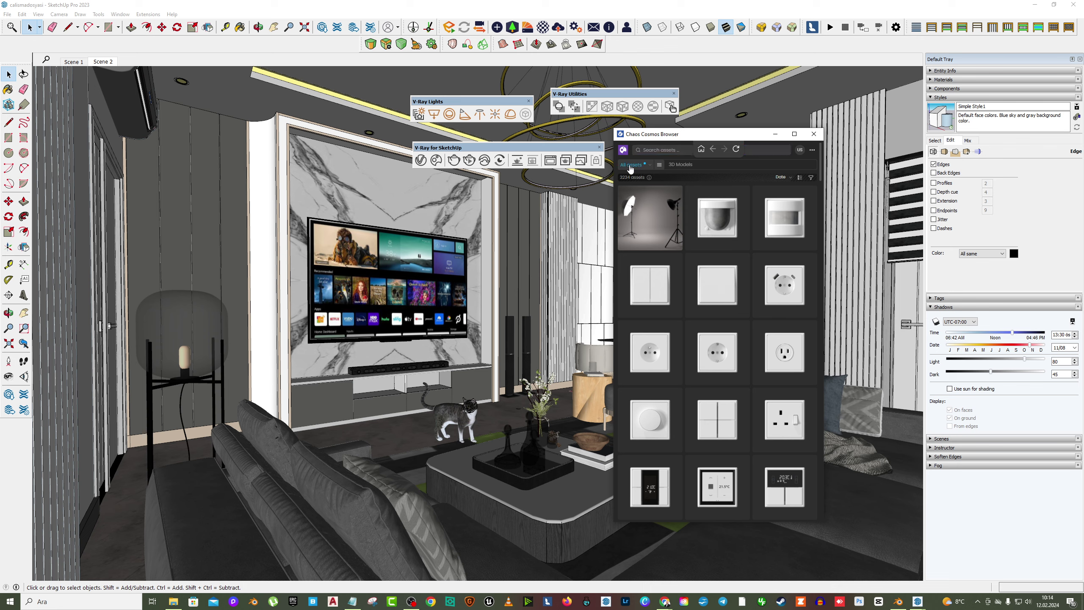
pyautogui.click(631, 167)
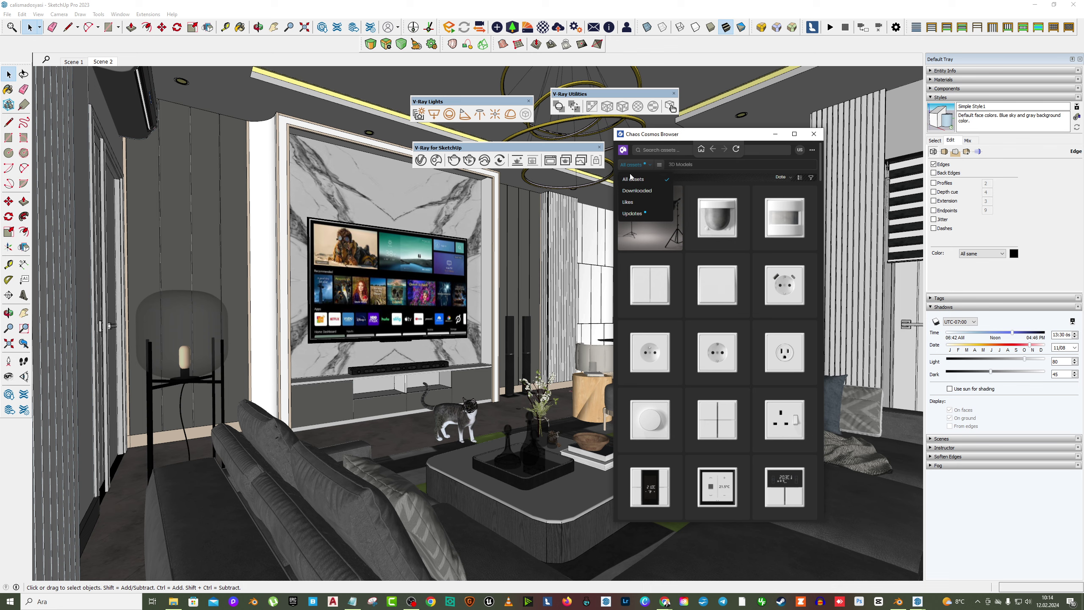
pyautogui.click(633, 179)
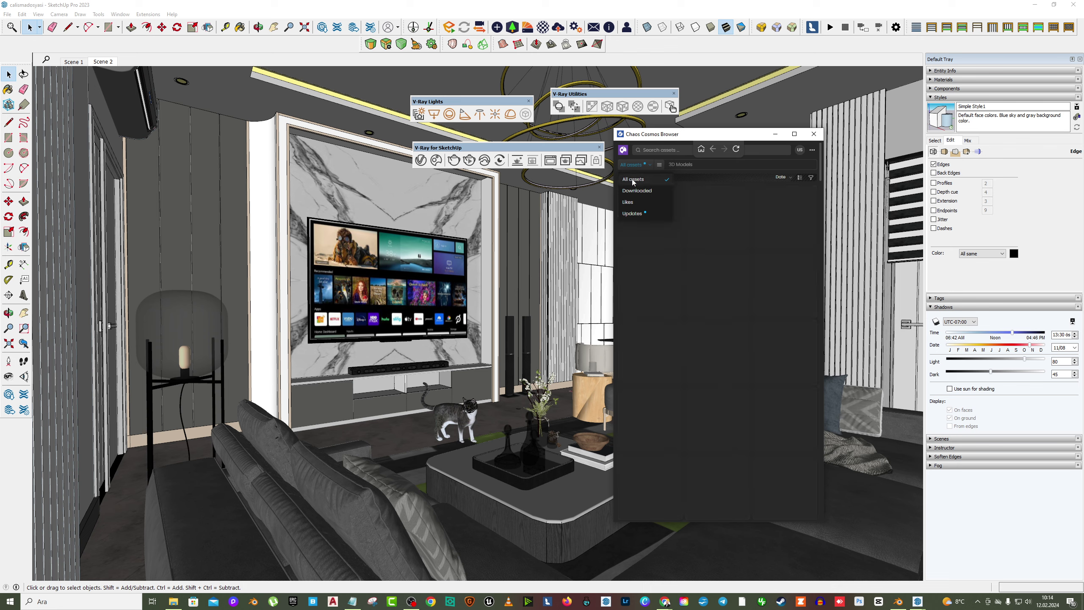
pyautogui.click(660, 165)
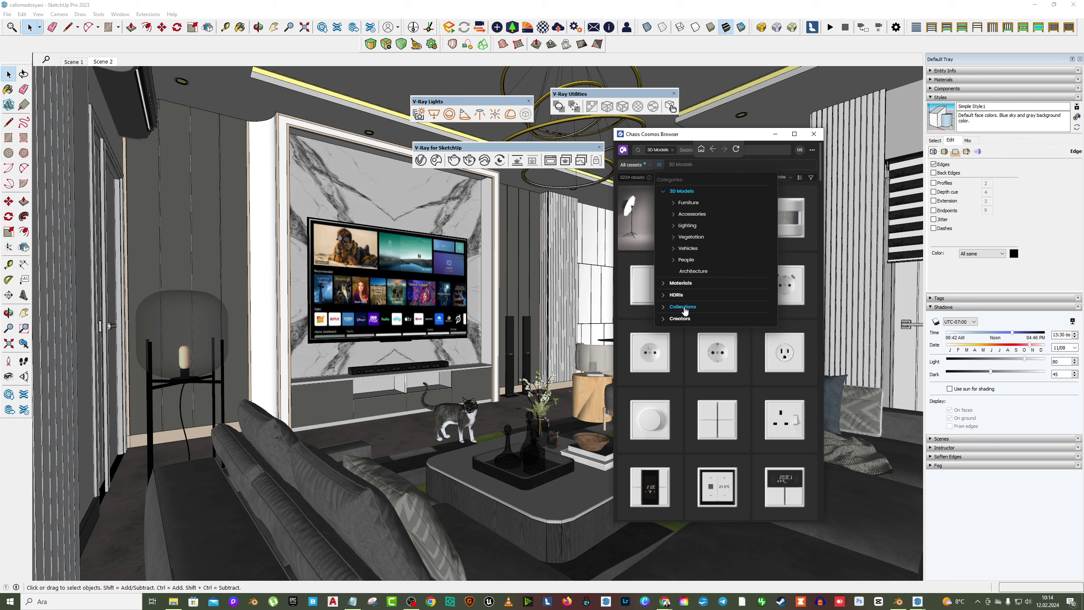
# Browse the Concrete materials in Chaos Cosmos, then close the browser
pyautogui.click(687, 224)
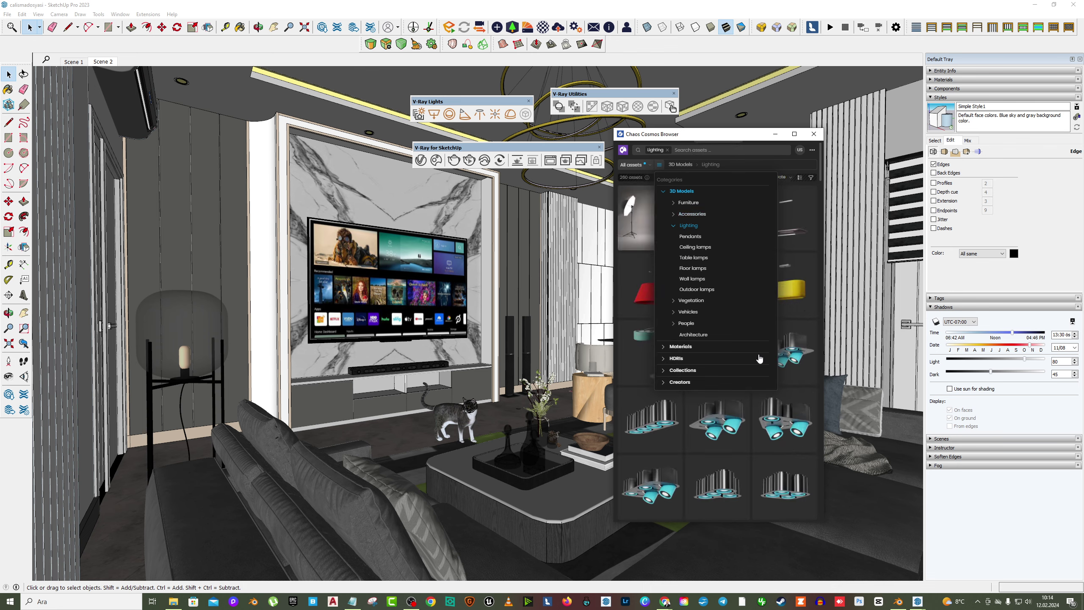
pyautogui.click(683, 347)
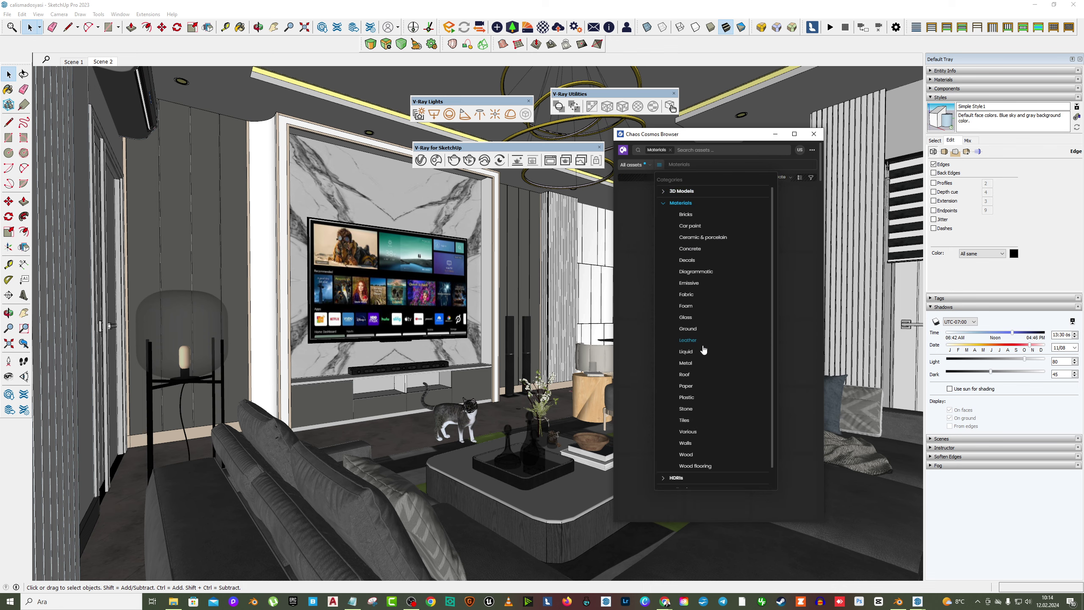
pyautogui.click(690, 248)
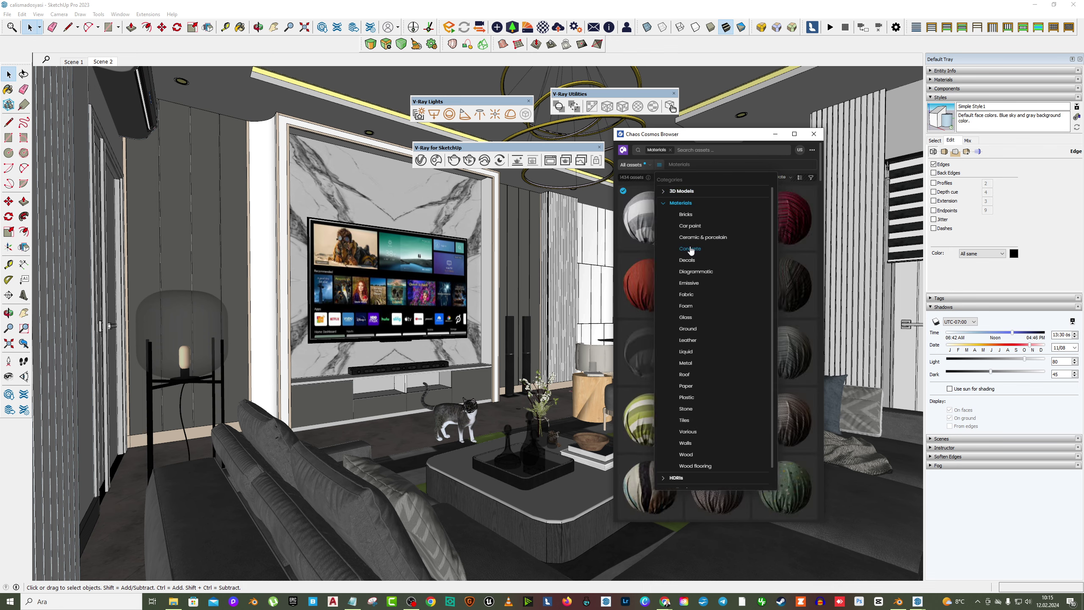
pyautogui.click(820, 218)
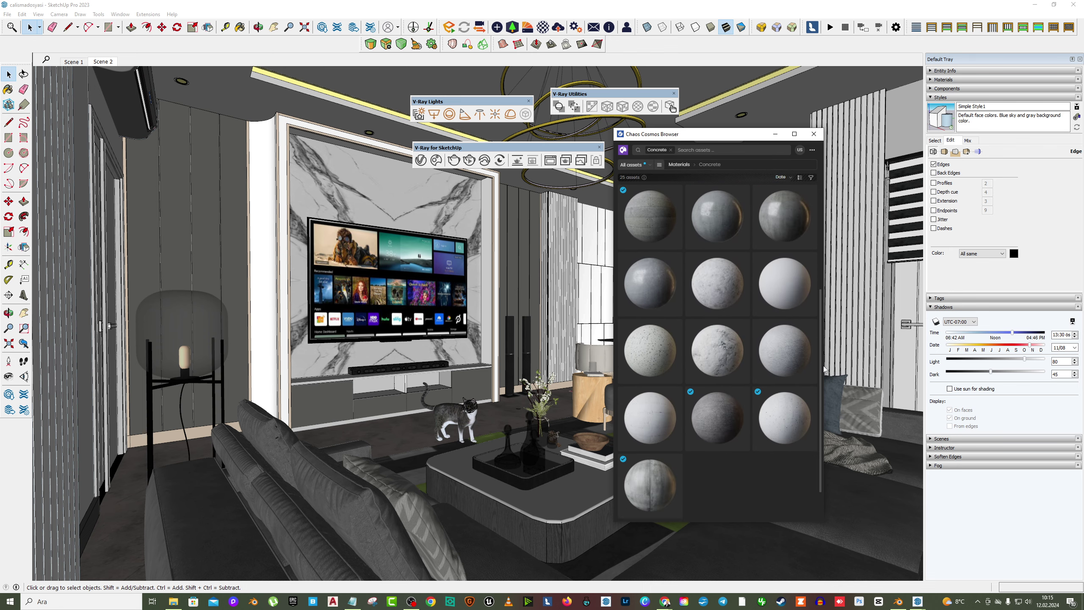
pyautogui.scroll(-2, 823, 376)
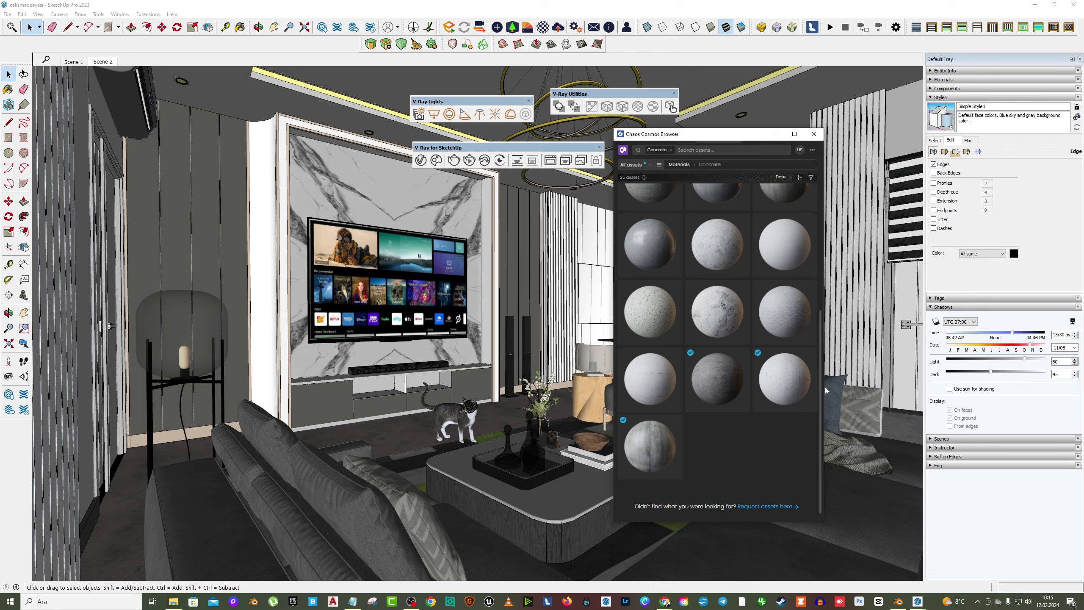
pyautogui.moveTo(820, 385); pyautogui.dragTo(819, 207)
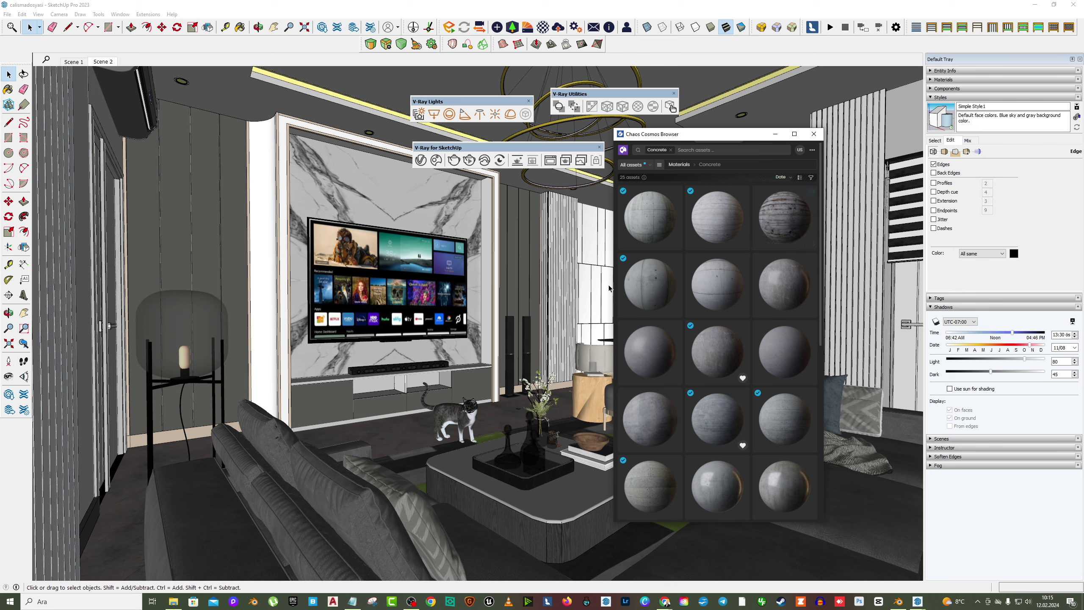
pyautogui.moveTo(717, 217)
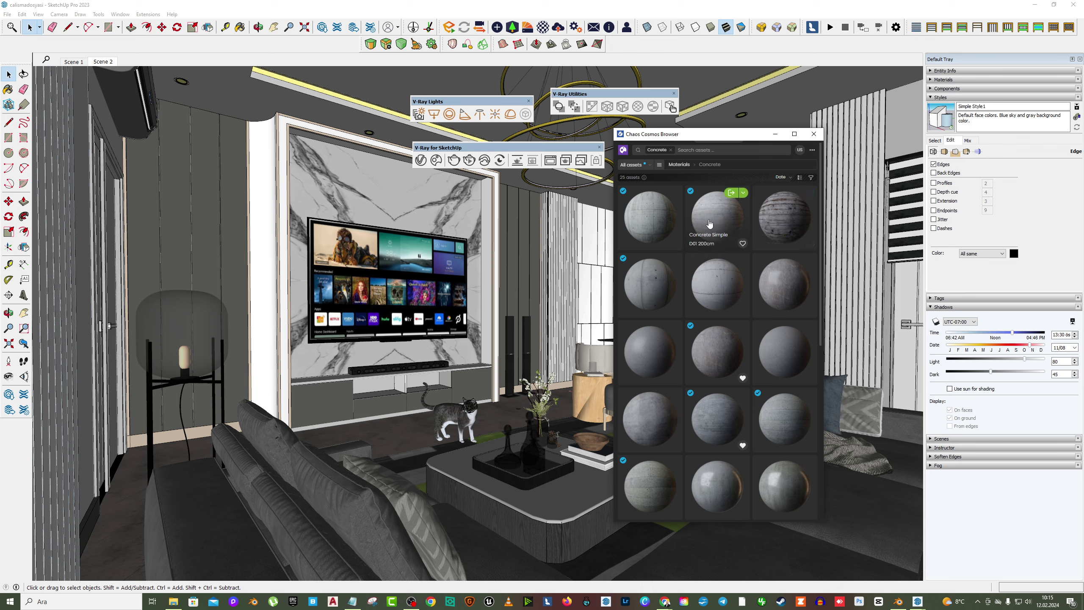
pyautogui.click(814, 134)
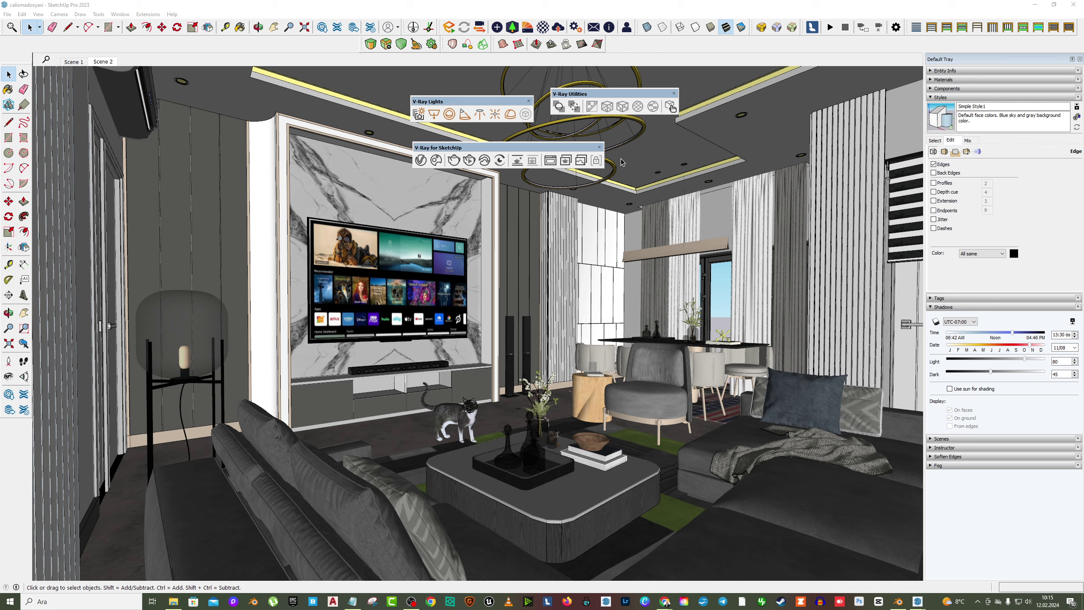
# Open the V-Ray Asset Editor and reposition its window up and left
pyautogui.click(421, 161)
pyautogui.moveTo(436, 188); pyautogui.dragTo(425, 188)
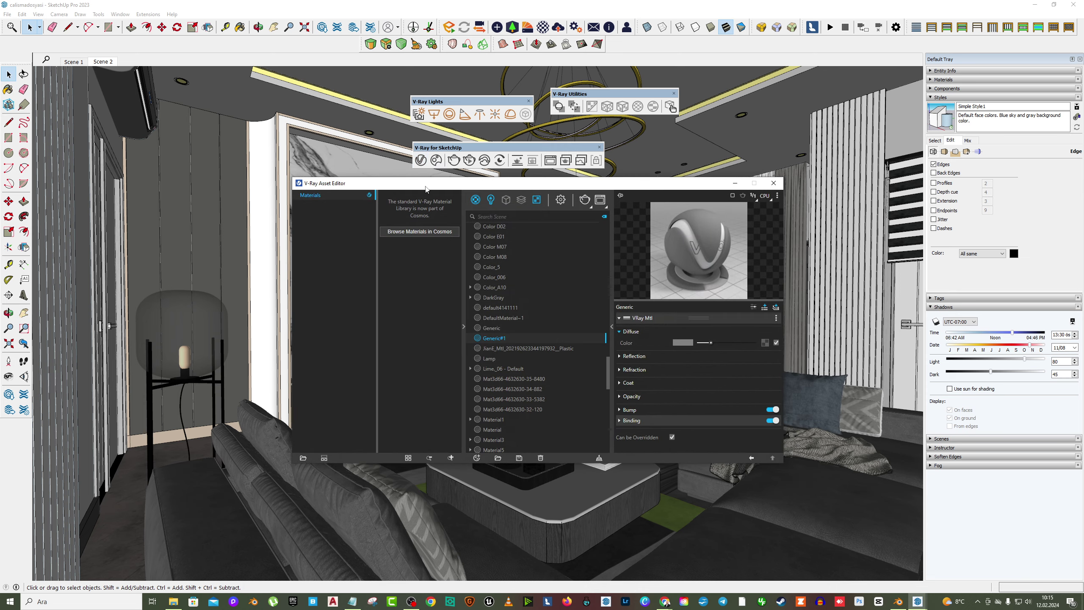
pyautogui.scroll(5, 504, 273)
pyautogui.scroll(5, 502, 299)
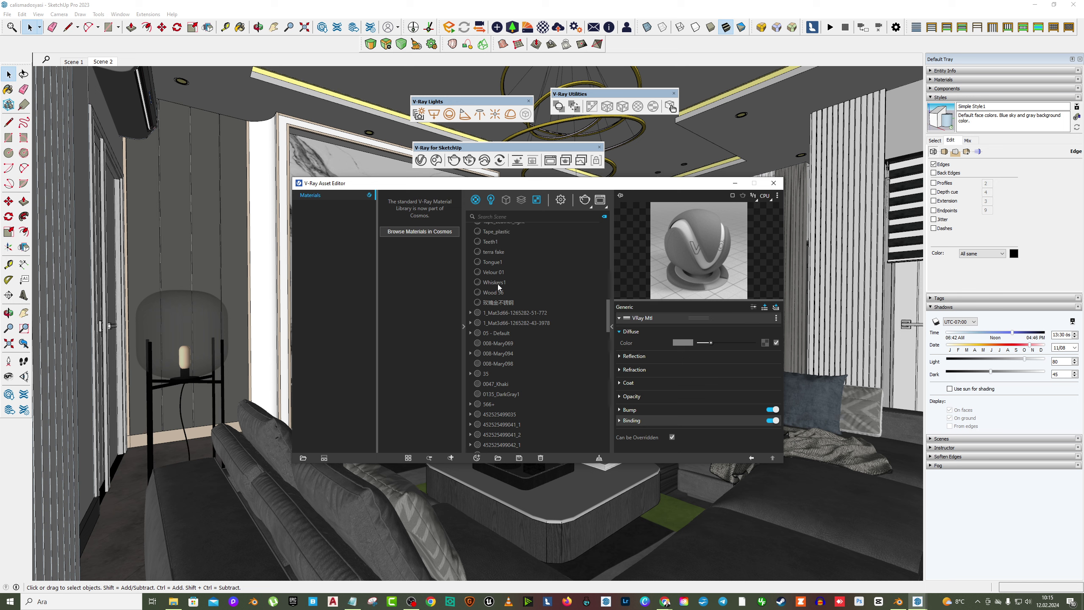
pyautogui.scroll(5, 499, 299)
pyautogui.scroll(5, 503, 277)
pyautogui.scroll(-5, 510, 265)
pyautogui.scroll(-5, 509, 273)
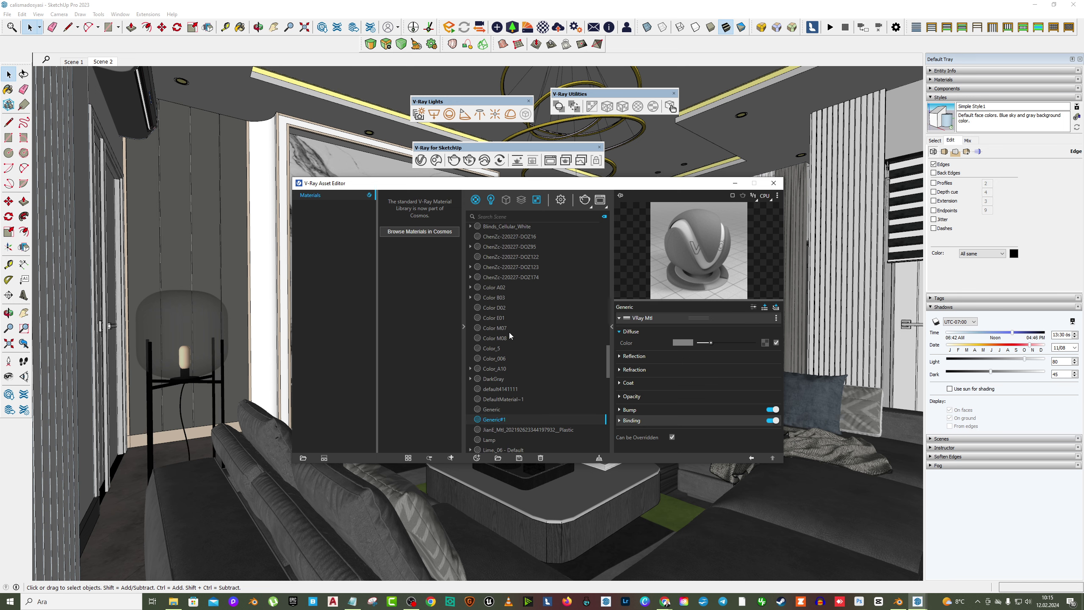
pyautogui.scroll(-5, 509, 273)
pyautogui.scroll(5, 513, 384)
pyautogui.scroll(10, 514, 378)
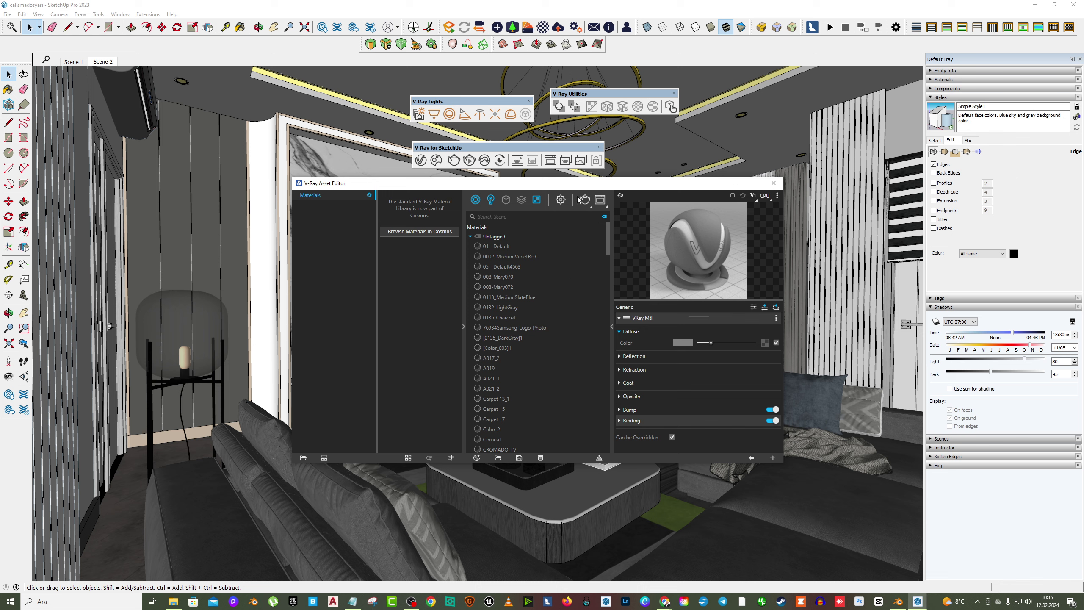
pyautogui.moveTo(594, 188); pyautogui.dragTo(535, 157)
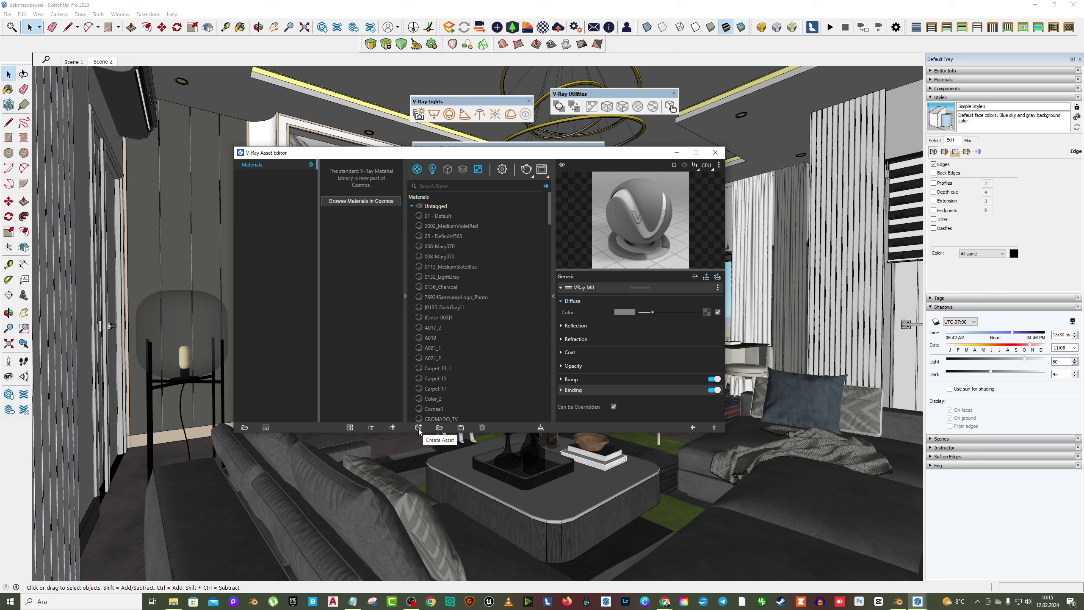
# Create a new Generic material and select Generic#2 in the materials list
pyautogui.click(419, 429)
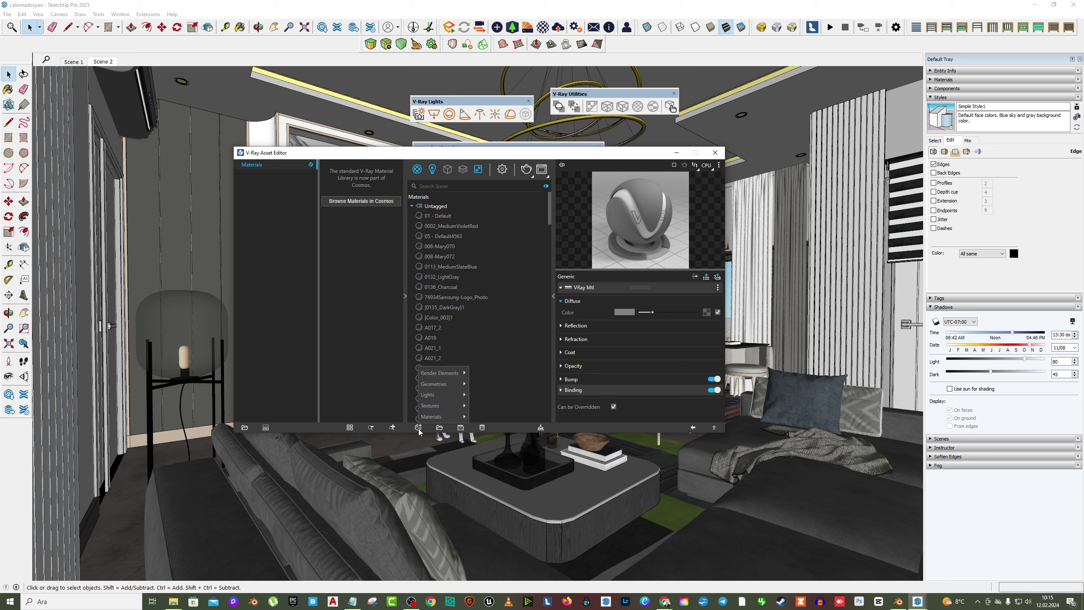
pyautogui.moveTo(432, 416)
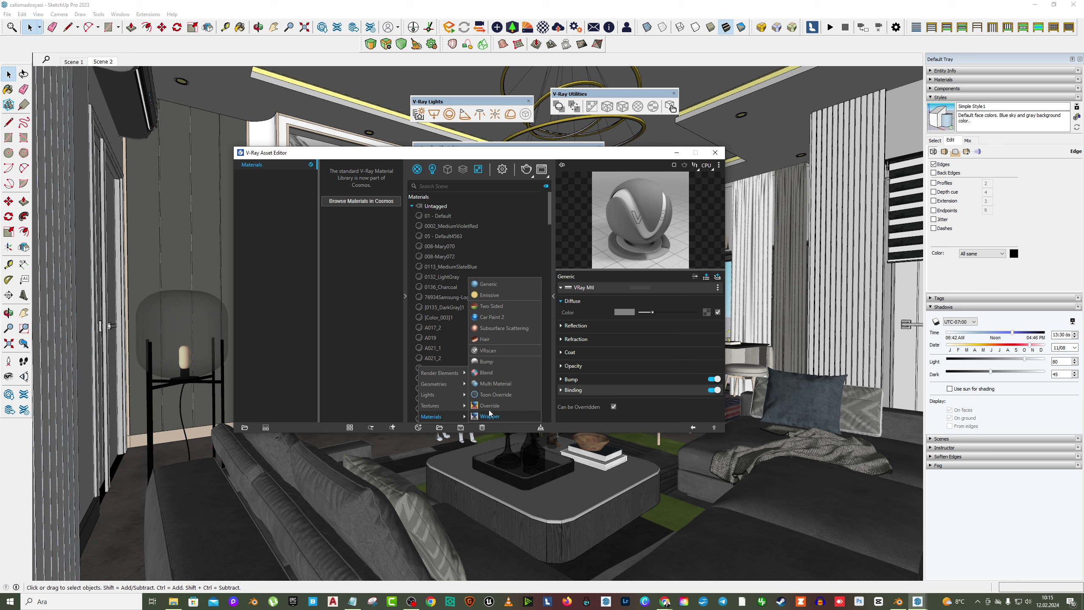
pyautogui.click(487, 285)
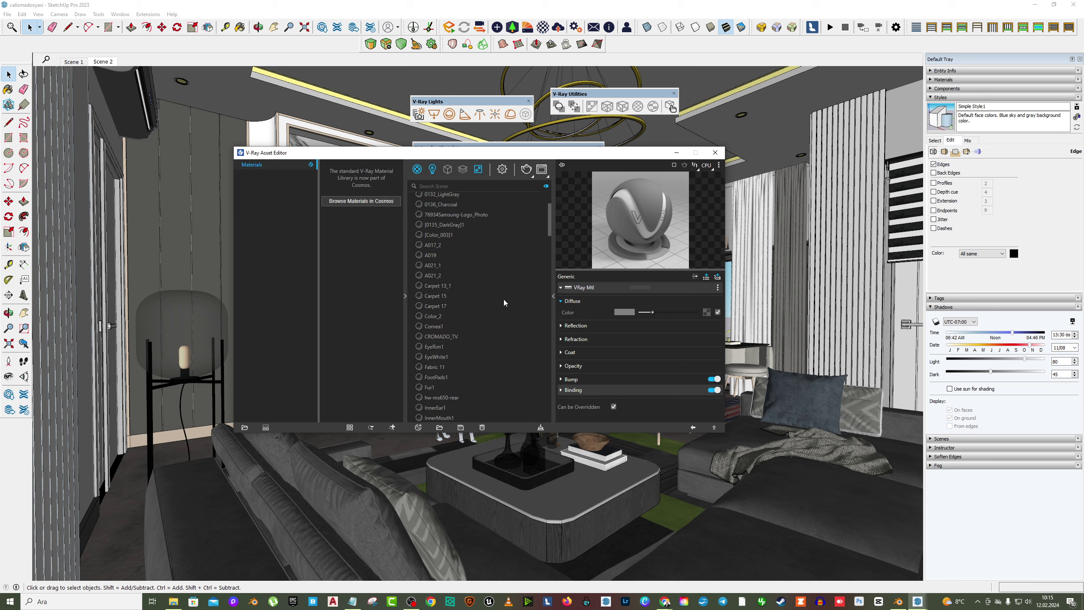
pyautogui.scroll(-5, 503, 299)
pyautogui.scroll(-5, 497, 317)
pyautogui.scroll(-5, 494, 324)
pyautogui.scroll(10, 487, 330)
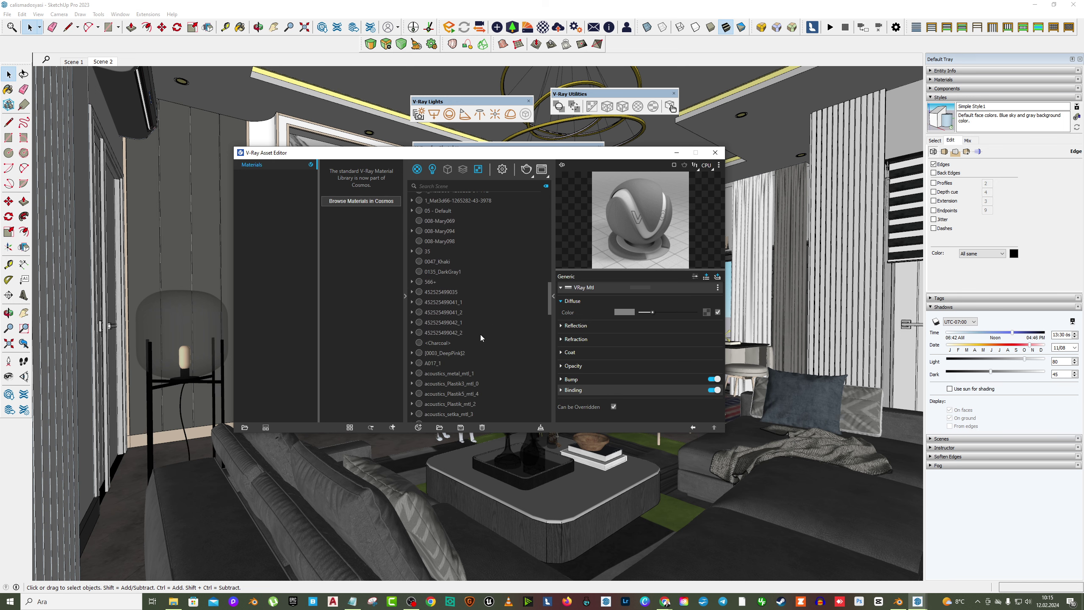
pyautogui.scroll(3, 443, 337)
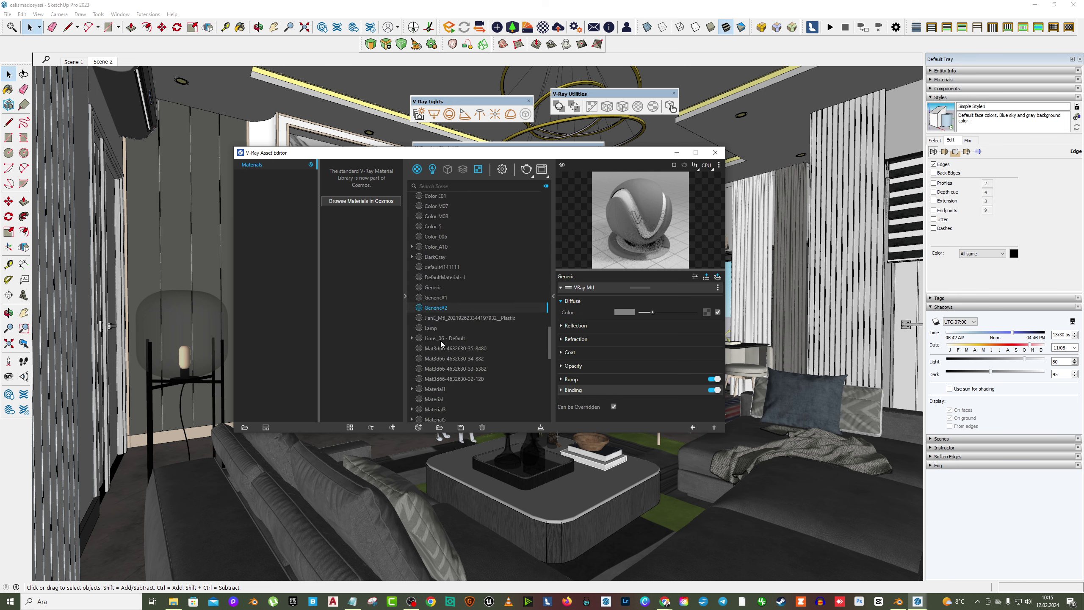
pyautogui.click(438, 288)
# Rename the Generic#2 material in the V-Ray materials list
pyautogui.rightClick(444, 308)
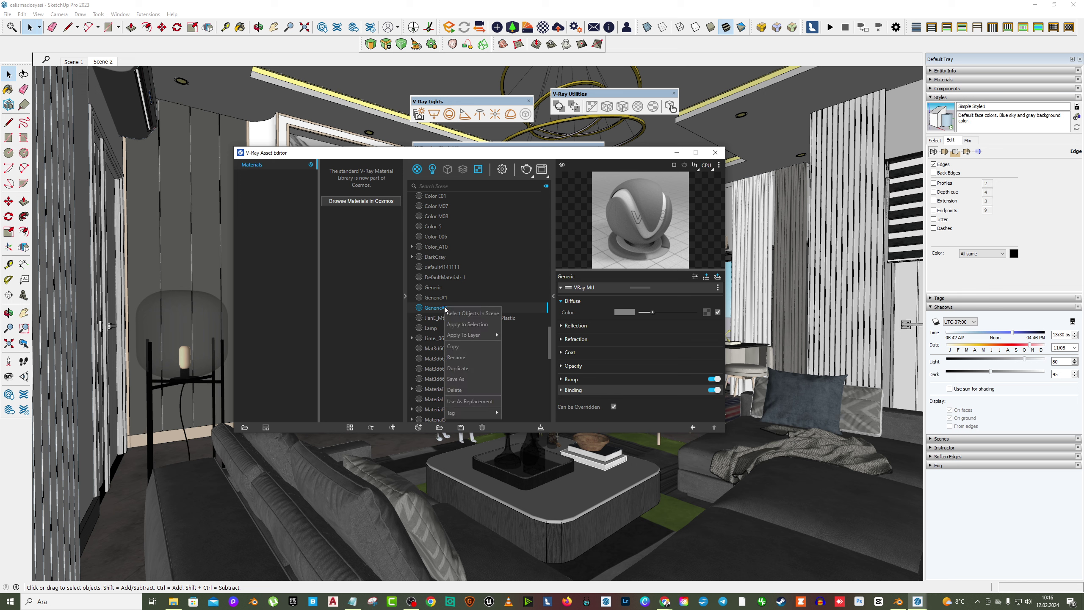
pyautogui.click(457, 357)
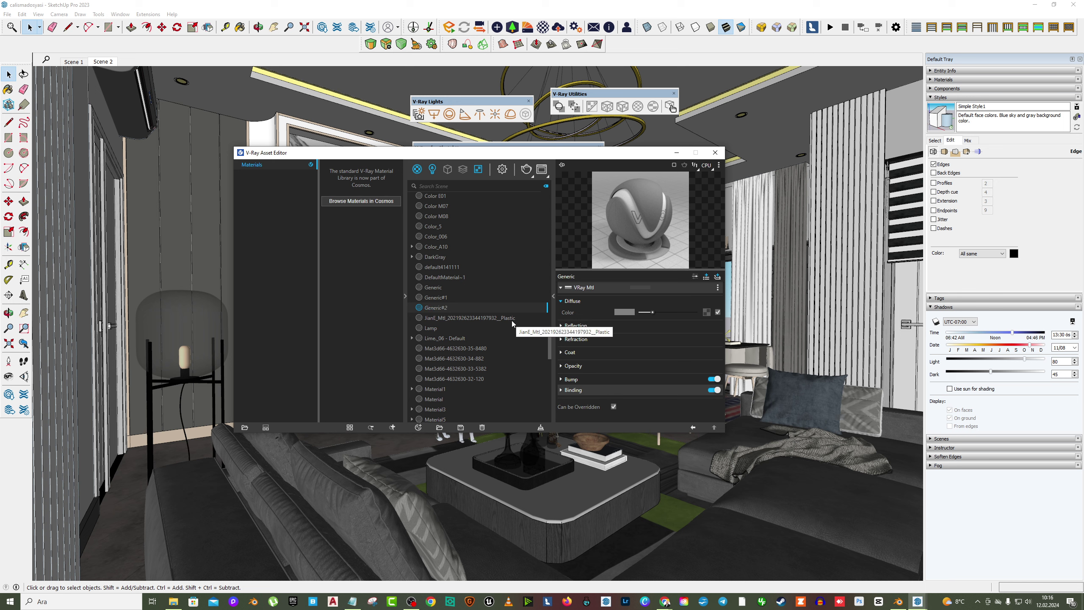
pyautogui.press('BackSpace')
pyautogui.press('BackSpace')
pyautogui.press('BackSpace')
pyautogui.press('BackSpace')
pyautogui.press('BackSpace')
pyautogui.press('BackSpace')
pyautogui.write('text')
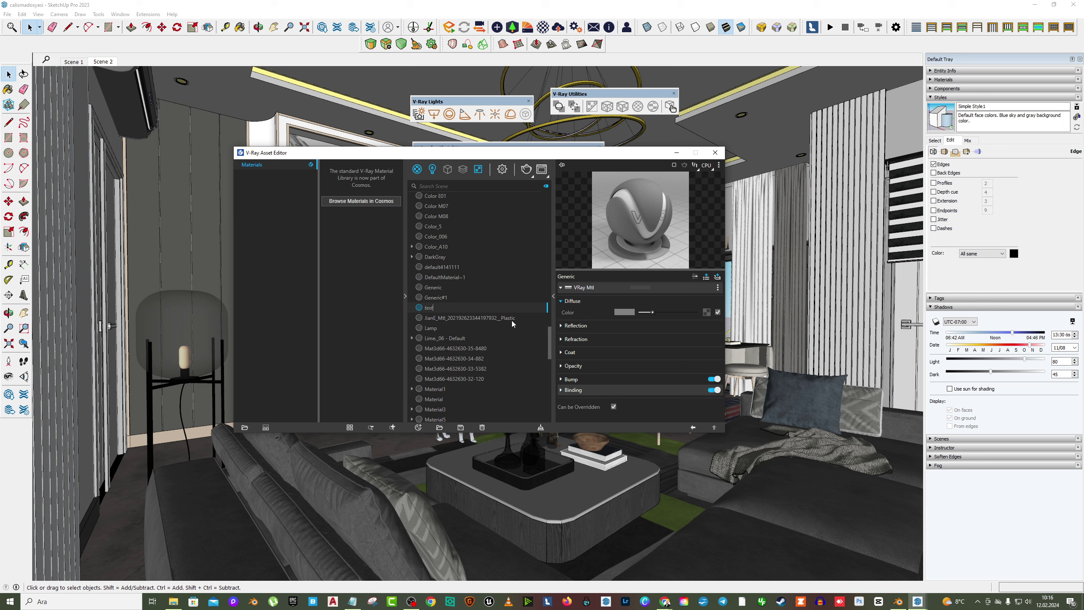
pyautogui.press('BackSpace')
pyautogui.press('BackSpace')
pyautogui.write('Generic#2')
pyautogui.press('Return')
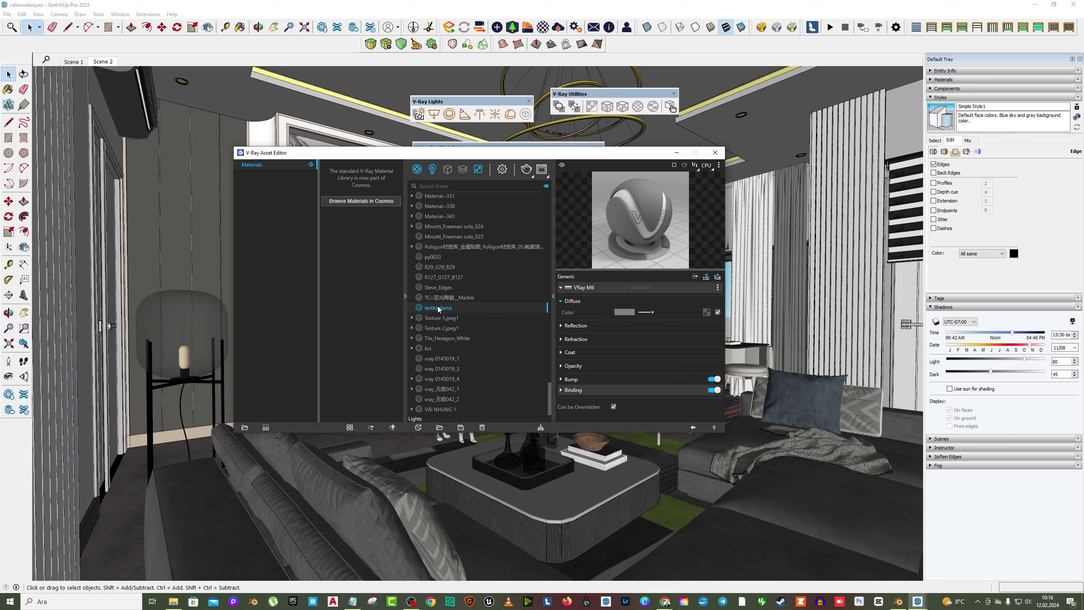
# Brighten the material's colour to white in the Materials tray Edit panel
pyautogui.moveTo(633, 157); pyautogui.dragTo(609, 131)
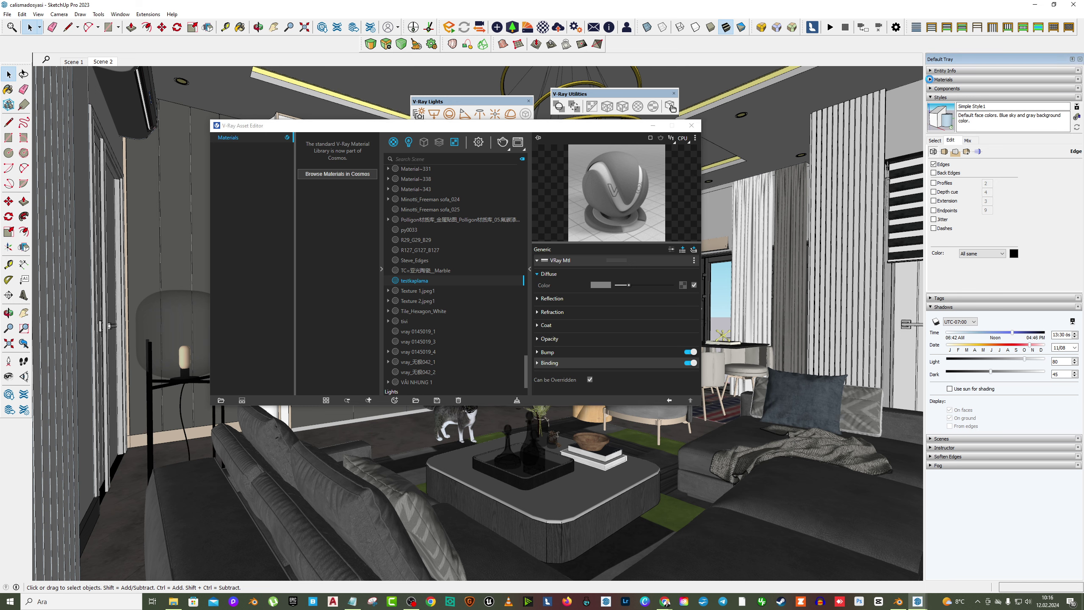
pyautogui.click(939, 80)
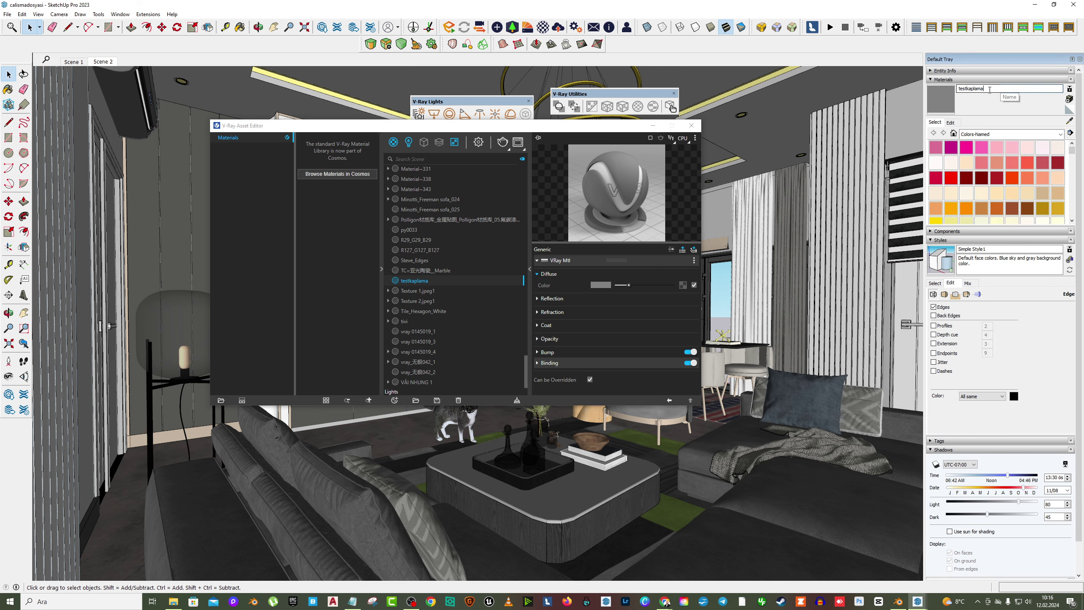
pyautogui.doubleClick(970, 90)
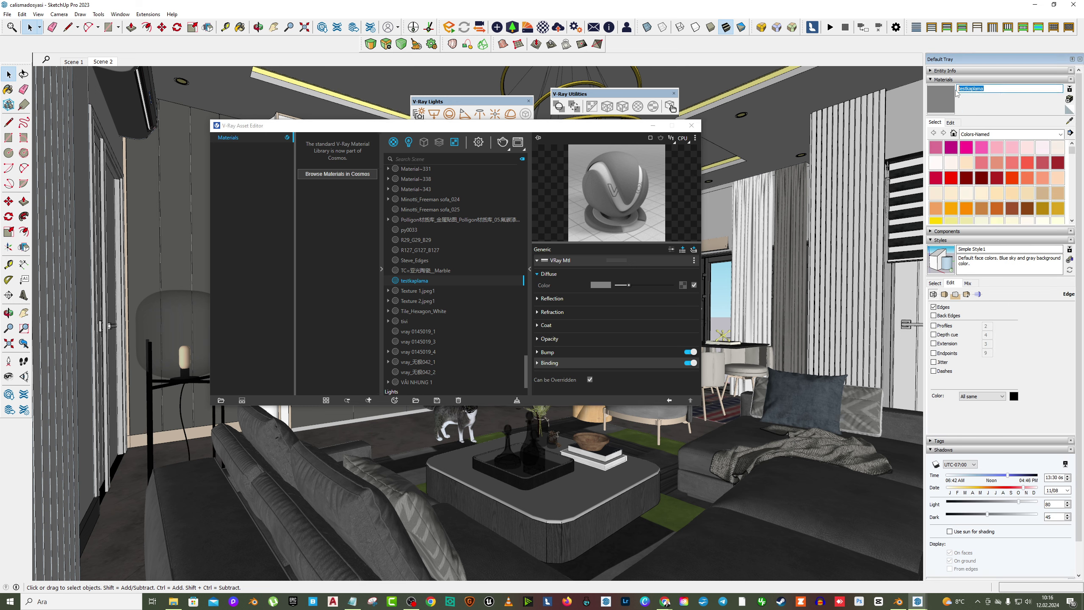
pyautogui.click(955, 122)
pyautogui.moveTo(975, 166); pyautogui.dragTo(973, 150)
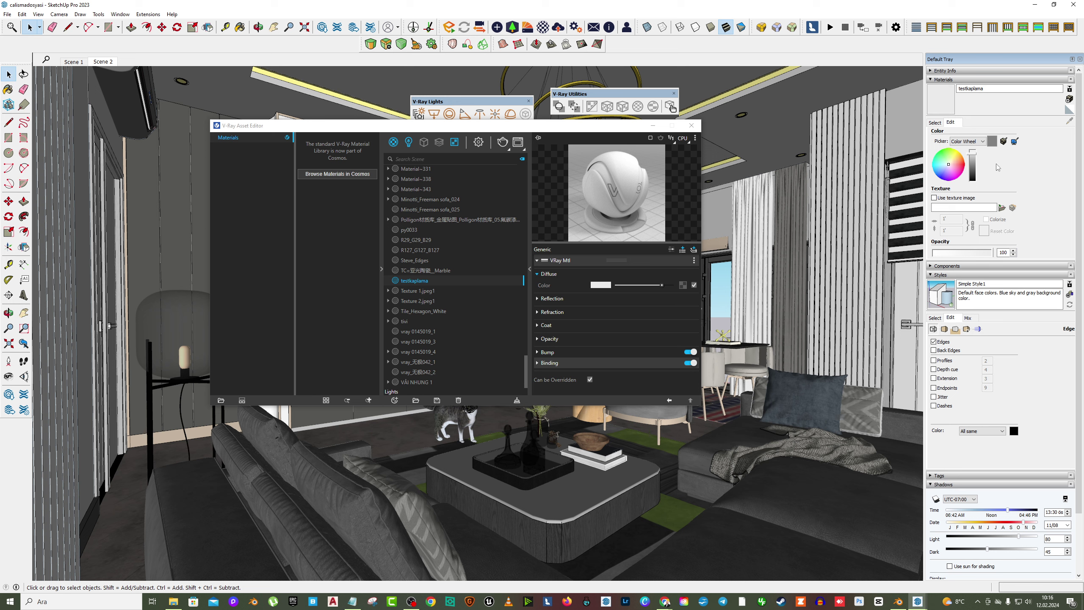
# Expand the material's Reflection settings in the V-Ray Asset Editor
pyautogui.click(555, 298)
pyautogui.scroll(-2, 557, 320)
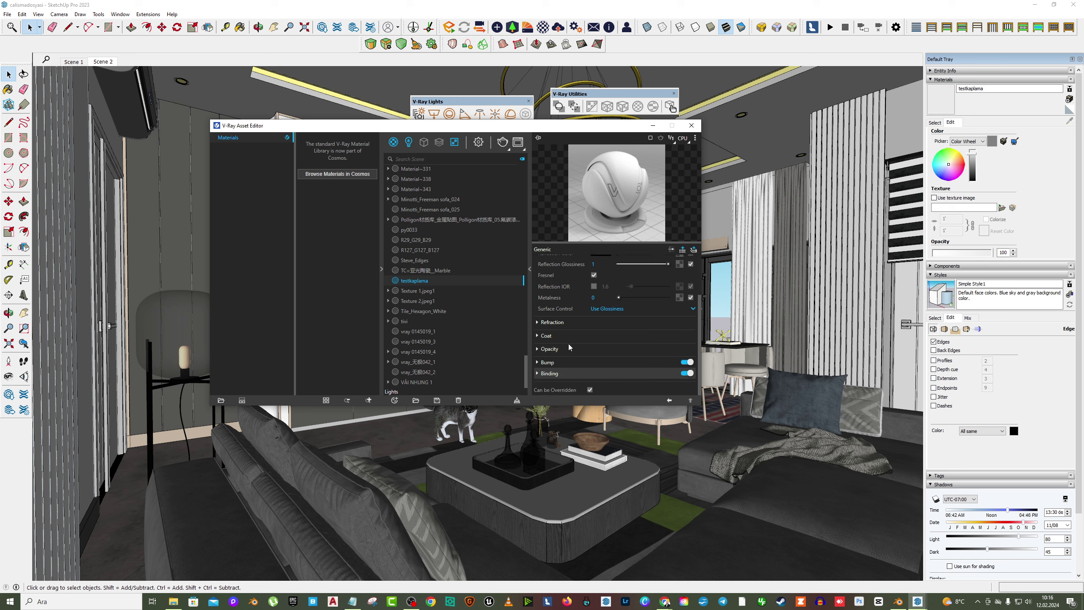
pyautogui.scroll(2, 610, 337)
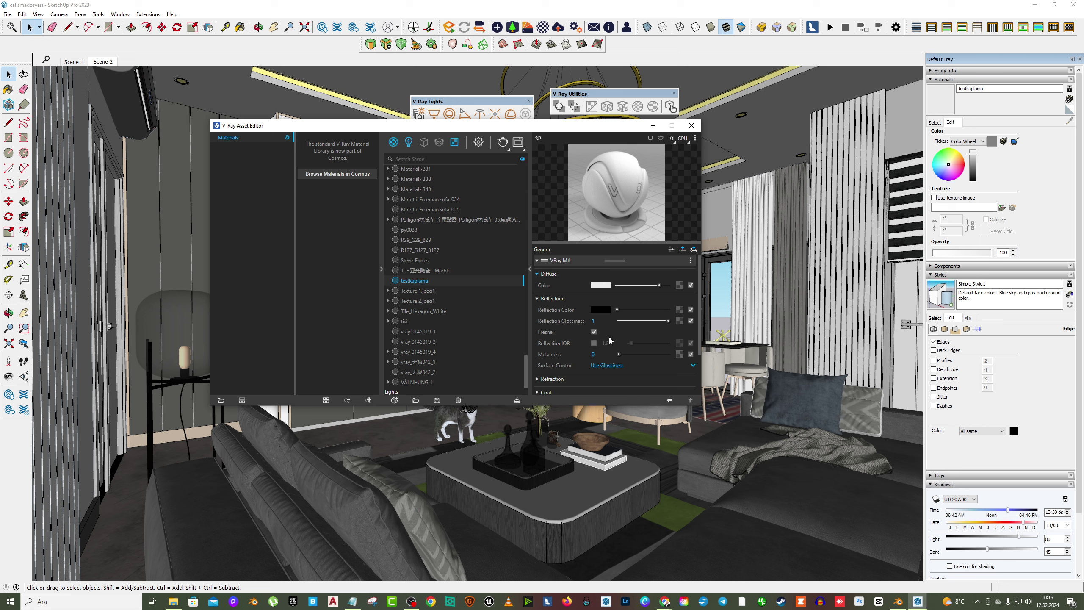
# Pick a bright green diffuse colour in the V-Ray Color Picker, then darken it slightly
pyautogui.moveTo(676, 405); pyautogui.dragTo(675, 534)
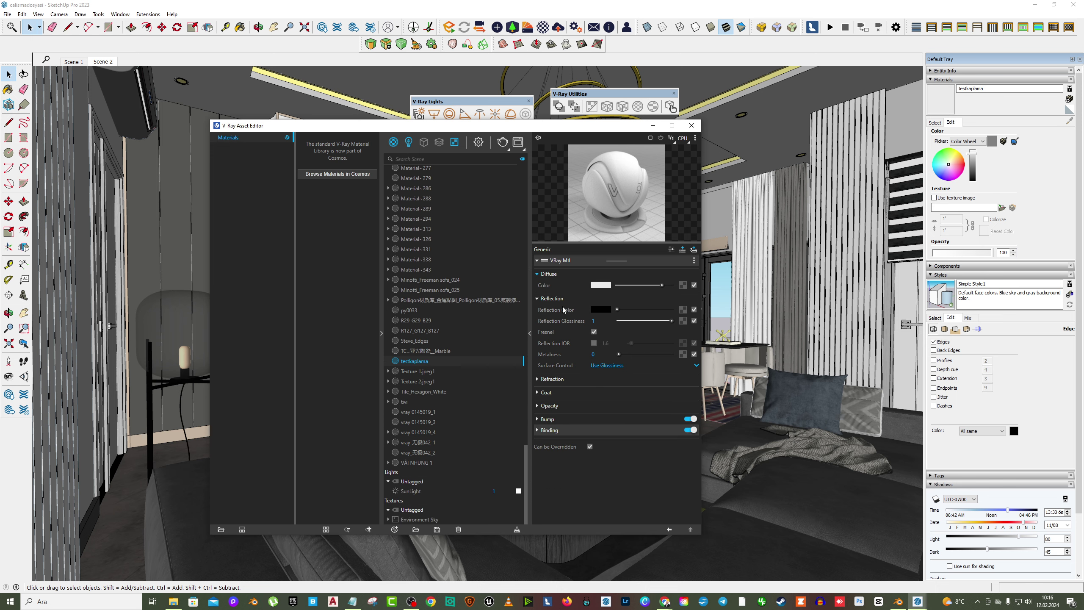
pyautogui.click(608, 287)
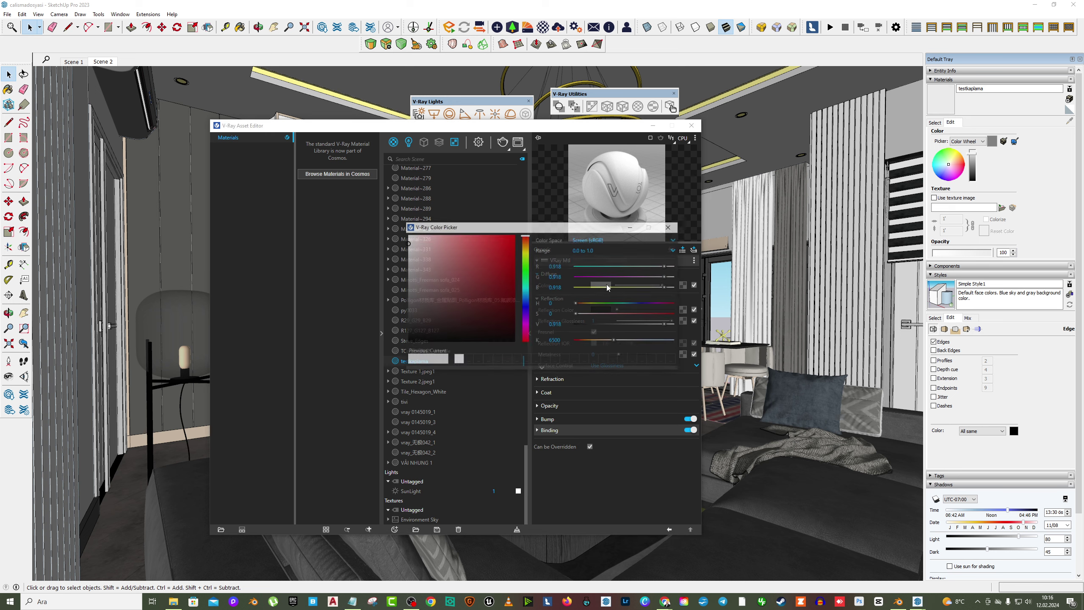
pyautogui.click(527, 242)
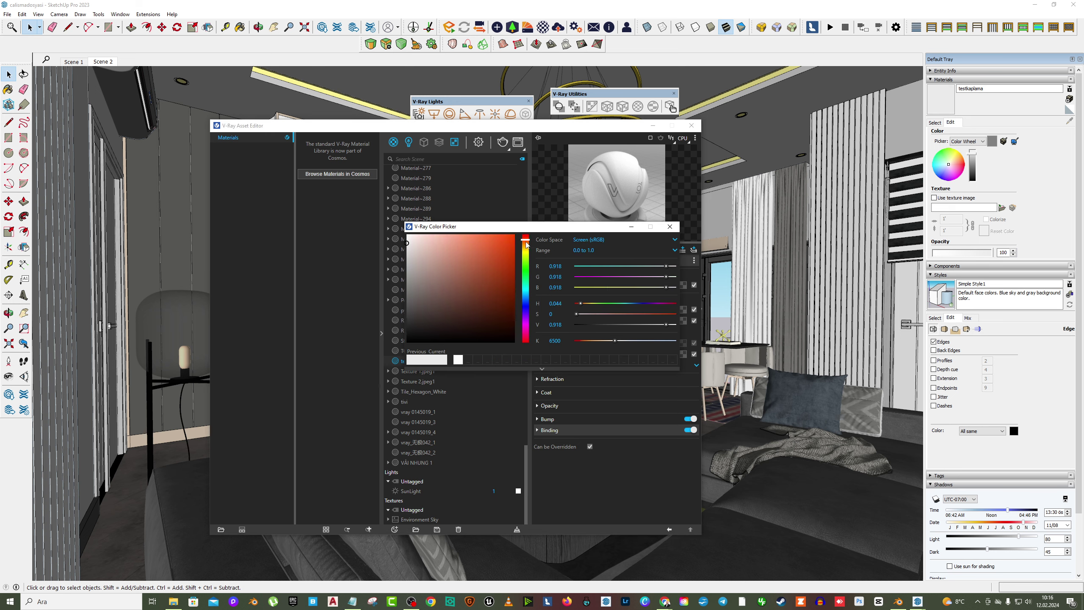
pyautogui.moveTo(526, 244); pyautogui.dragTo(526, 270)
pyautogui.click(487, 242)
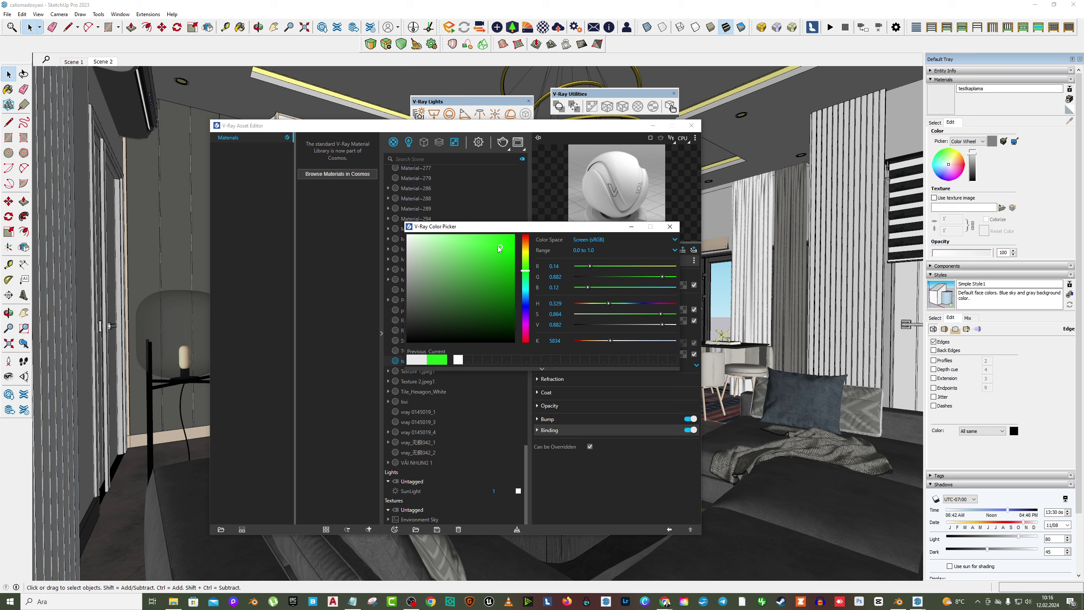
pyautogui.click(670, 226)
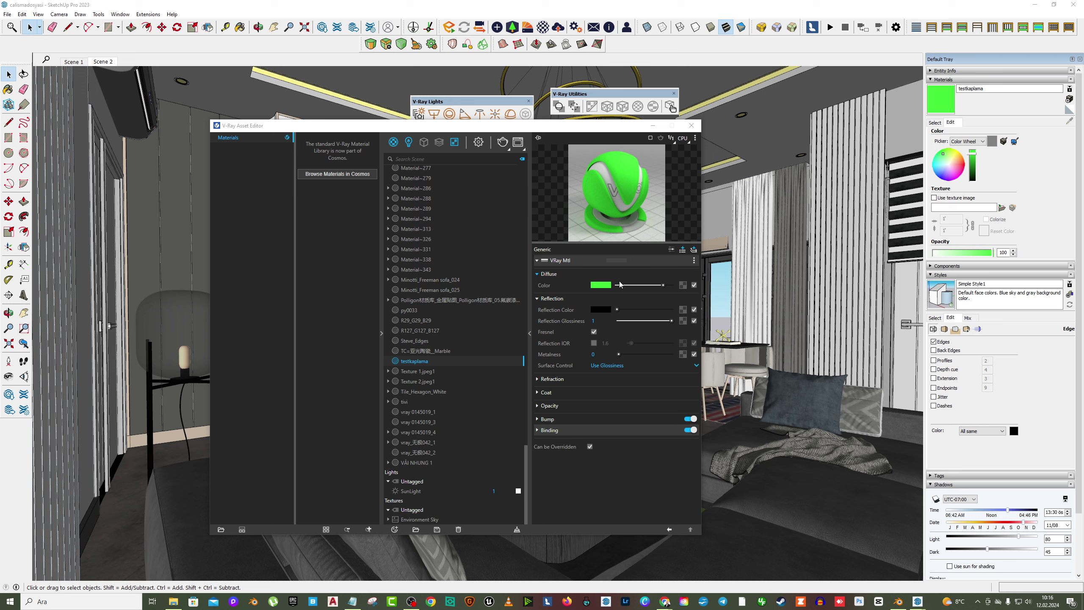
pyautogui.moveTo(661, 286)
pyautogui.mouseDown()
pyautogui.moveTo(648, 285)
pyautogui.moveTo(677, 288)
pyautogui.mouseUp()
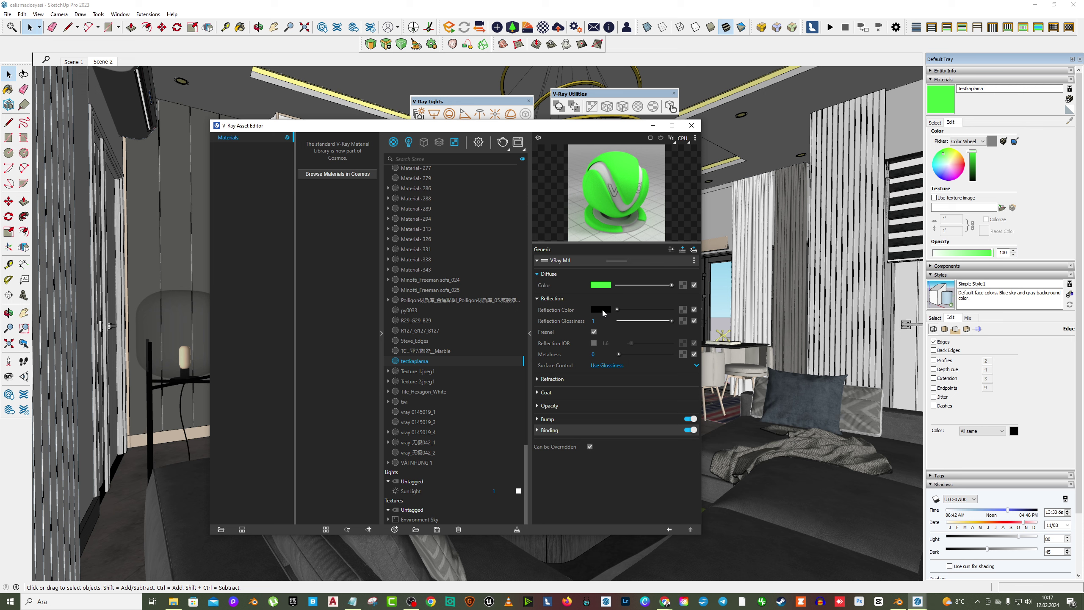
# Brighten the reflection colour, enable Reflection IOR and try values 6, 3, then 1.6
pyautogui.moveTo(618, 309); pyautogui.dragTo(675, 316)
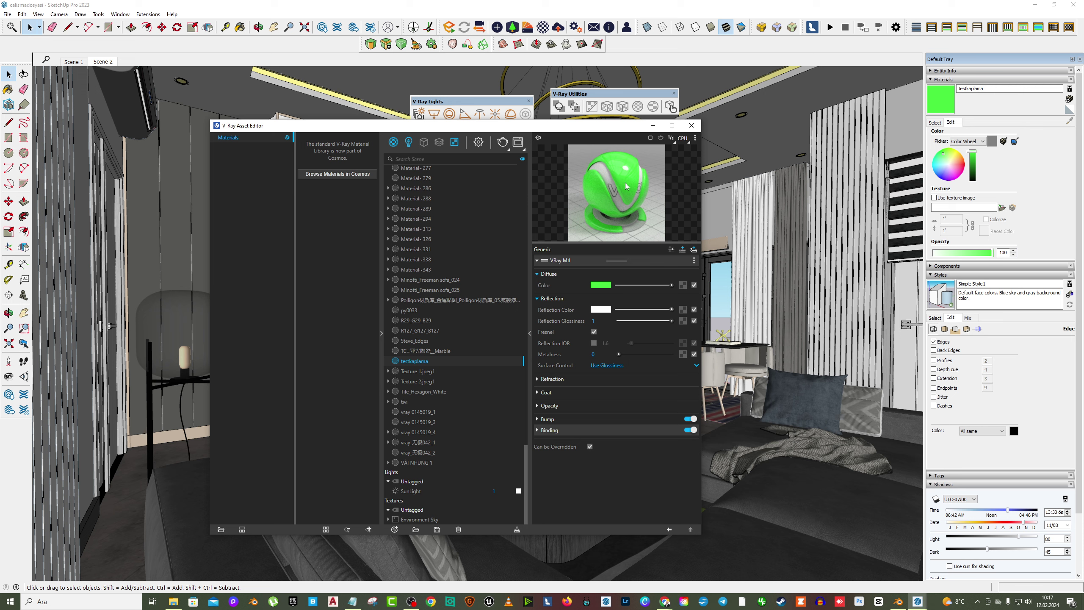
pyautogui.click(594, 344)
pyautogui.doubleClick(608, 343)
pyautogui.write('6')
pyautogui.press('Return')
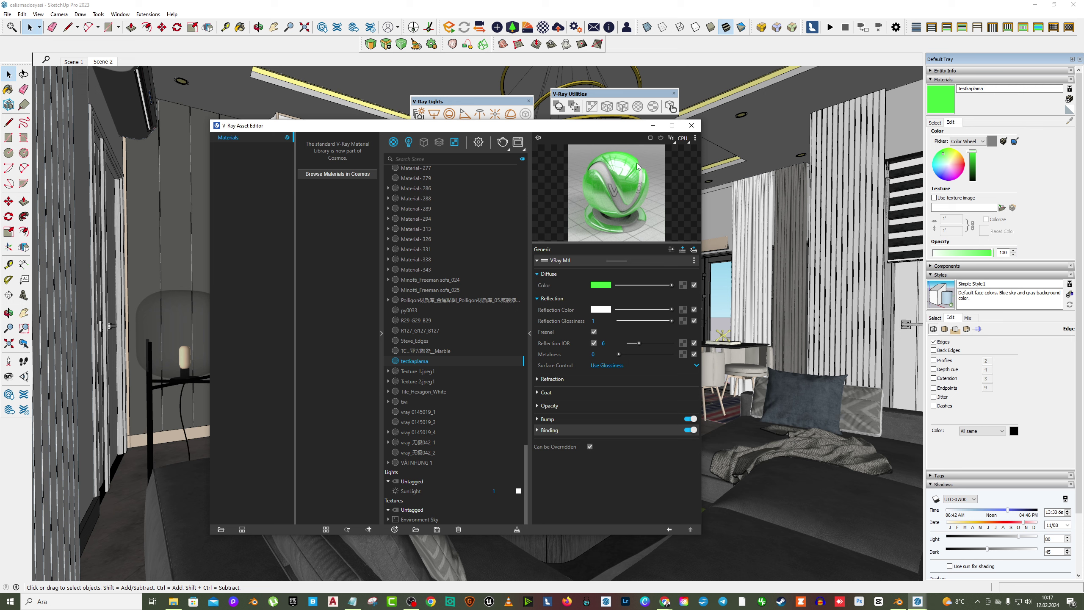
pyautogui.doubleClick(603, 344)
pyautogui.write('3')
pyautogui.press('Return')
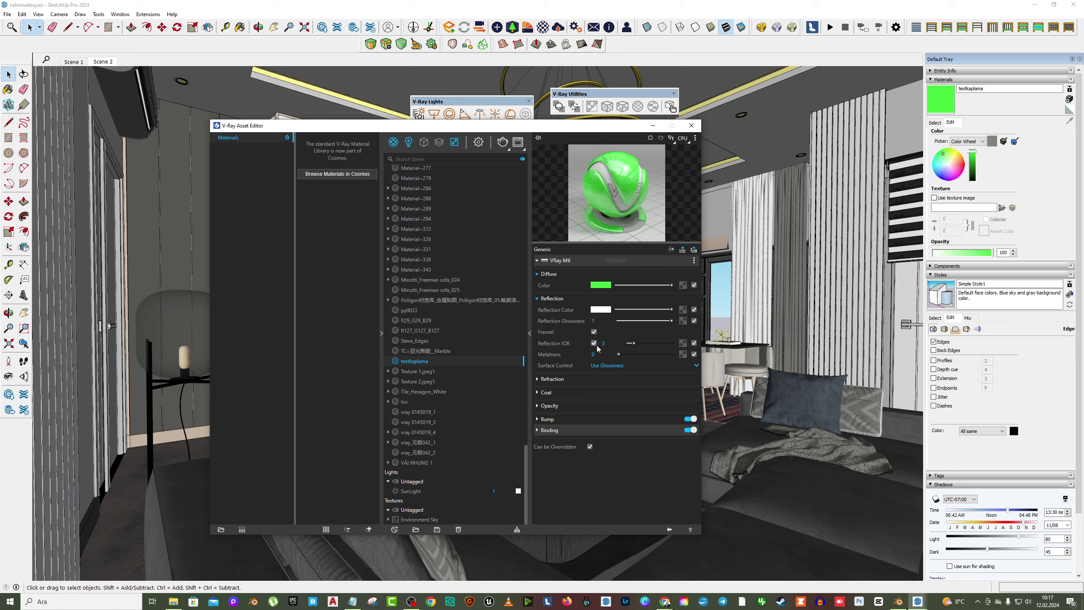
pyautogui.doubleClick(598, 347)
pyautogui.write('1.6')
pyautogui.press('Return')
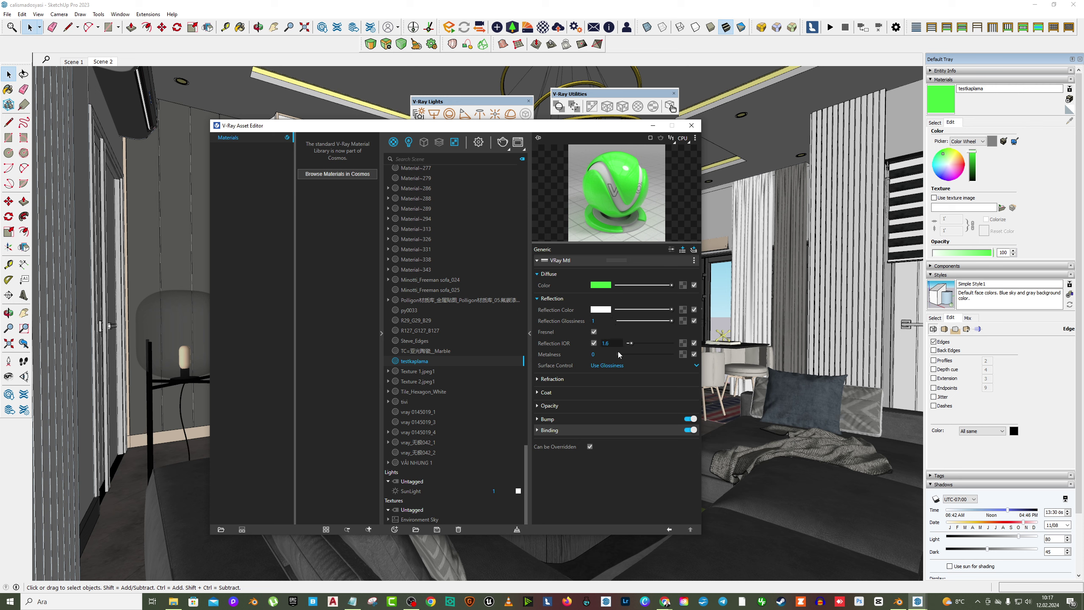
# Set the Reflection IOR to 100, leaving metalness at 0
pyautogui.click(606, 343)
pyautogui.press('Return')
pyautogui.click(594, 343)
pyautogui.click(594, 343)
pyautogui.moveTo(631, 344); pyautogui.dragTo(674, 344)
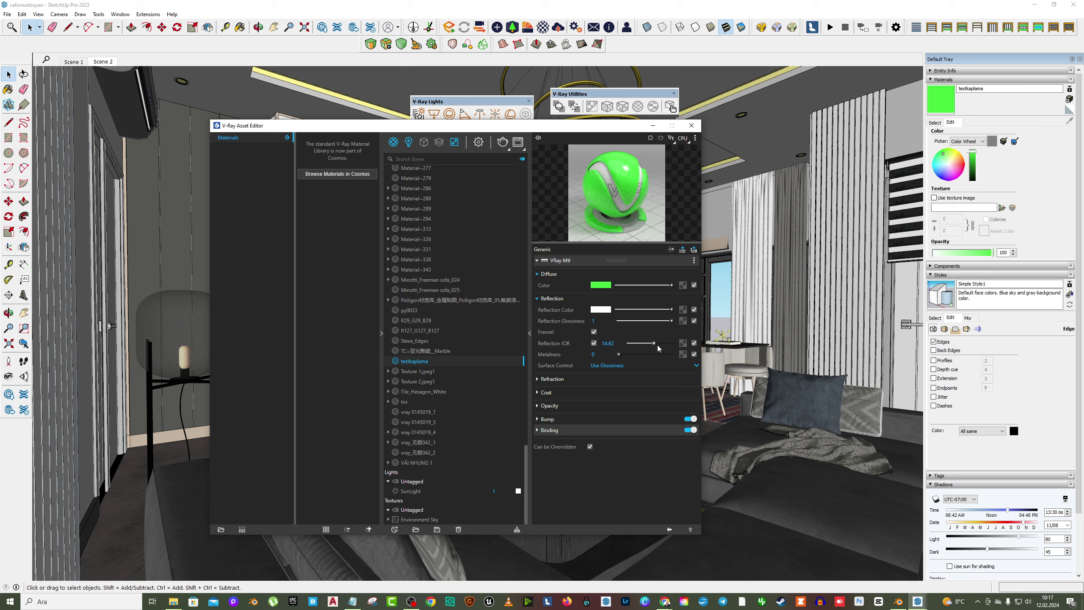
pyautogui.click(604, 343)
pyautogui.write('100')
pyautogui.click(592, 353)
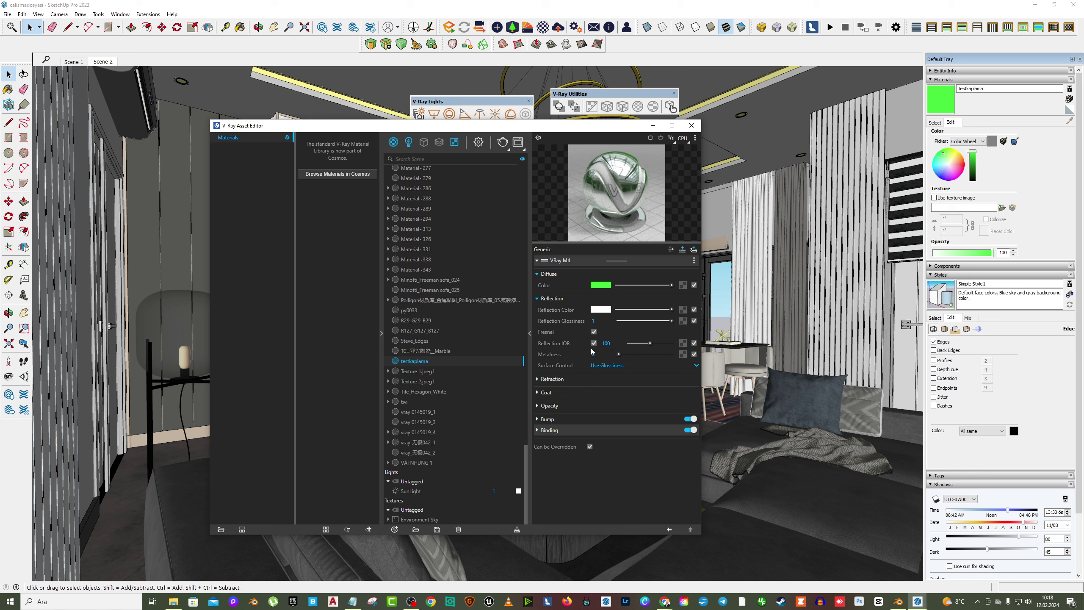
pyautogui.click(606, 343)
# Copy the green diffuse colour and paste it into the Reflection Color
pyautogui.rightClick(608, 289)
pyautogui.click(613, 304)
pyautogui.rightClick(601, 310)
pyautogui.click(608, 338)
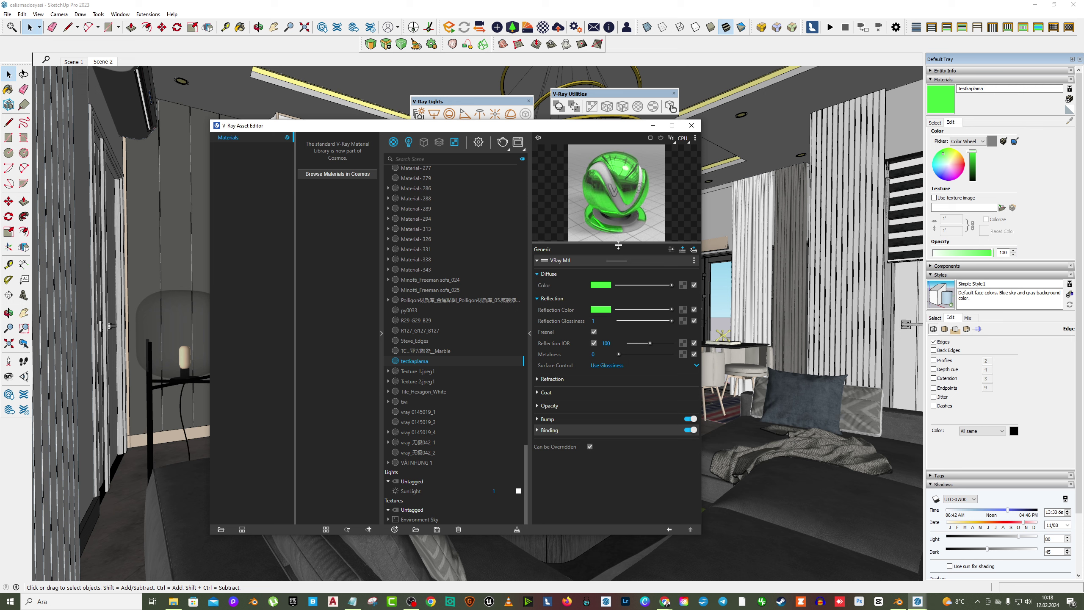
# Set the reflection and diffuse colours to white and expand the Refraction settings
pyautogui.click(606, 312)
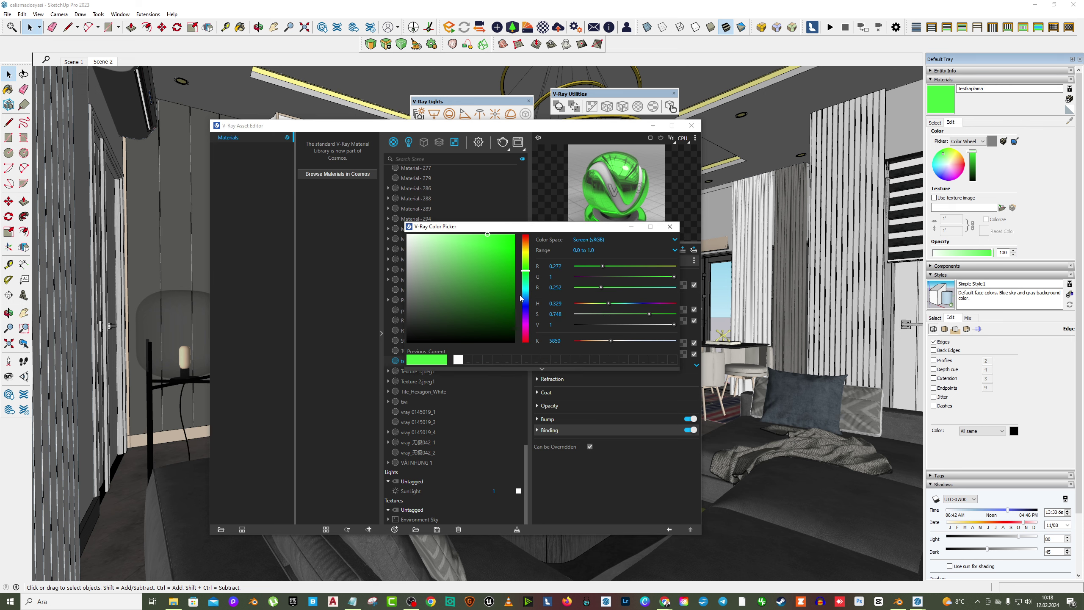
pyautogui.click(458, 359)
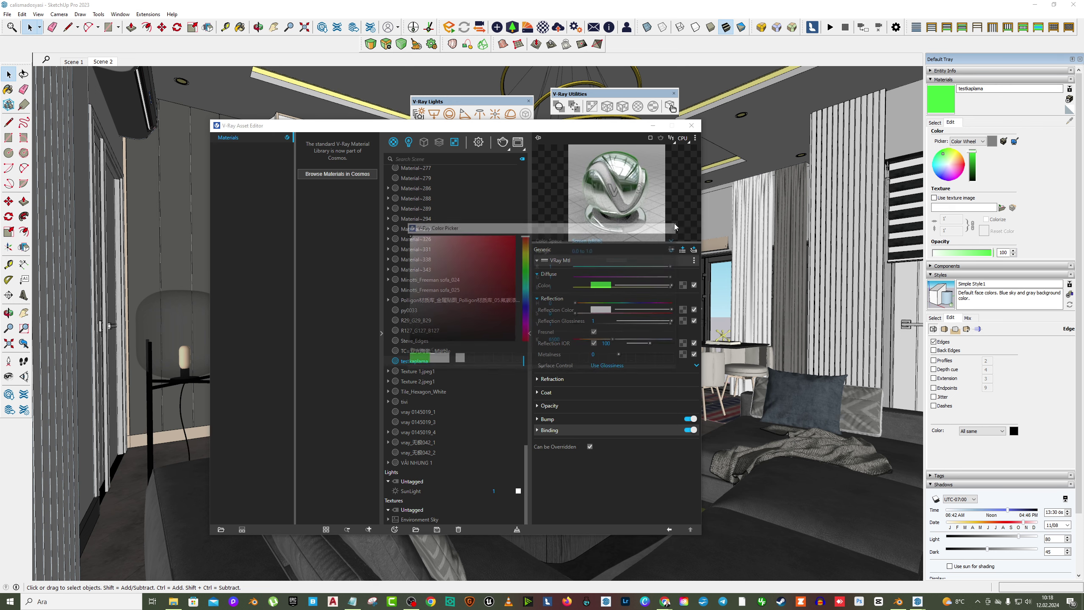
pyautogui.click(604, 291)
pyautogui.click(458, 360)
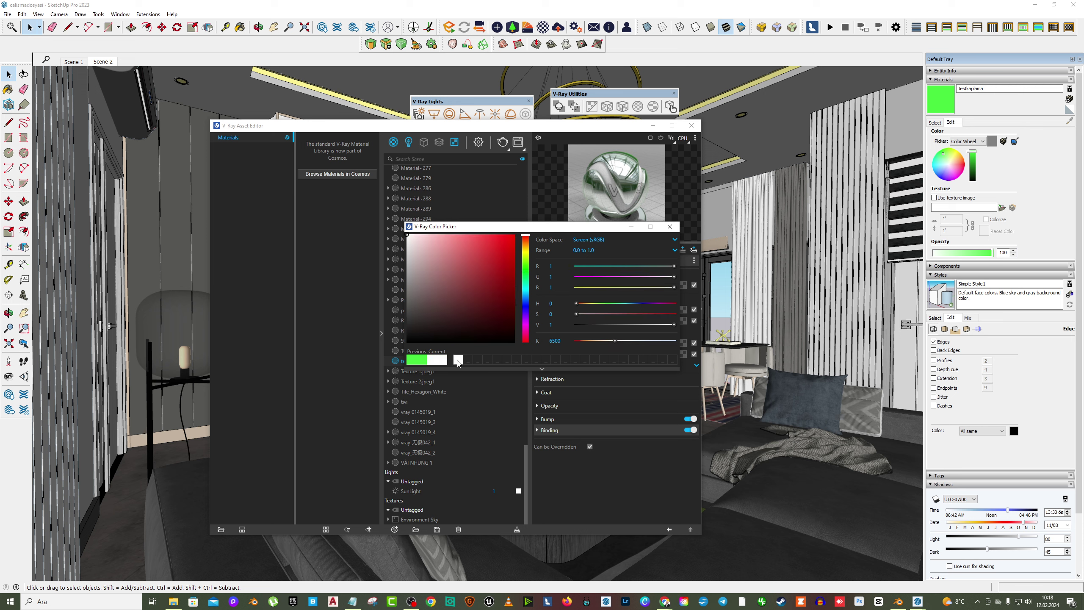
pyautogui.click(669, 227)
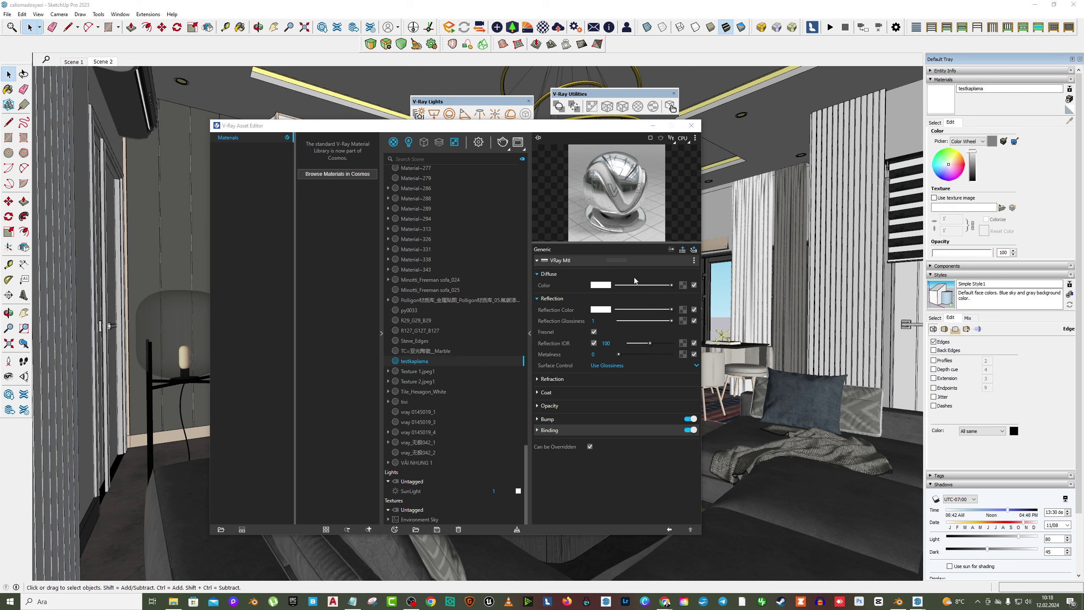
pyautogui.click(553, 379)
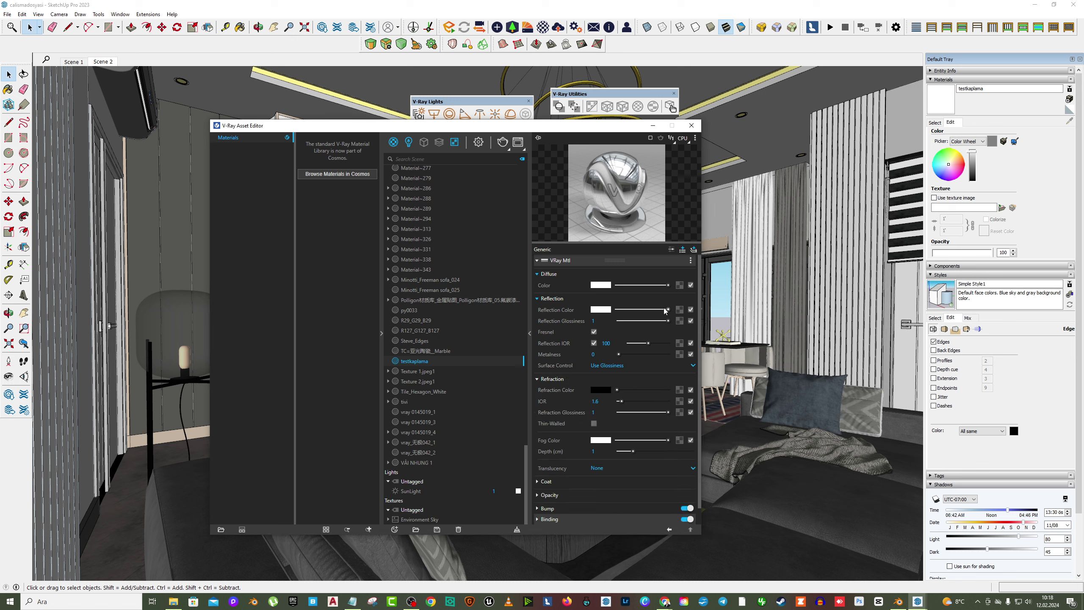
# Make the refraction colour white, keep reflection white, and switch off Reflection IOR
pyautogui.moveTo(668, 310)
pyautogui.mouseDown()
pyautogui.moveTo(596, 317)
pyautogui.moveTo(662, 336)
pyautogui.mouseUp()
pyautogui.moveTo(668, 310); pyautogui.dragTo(587, 317)
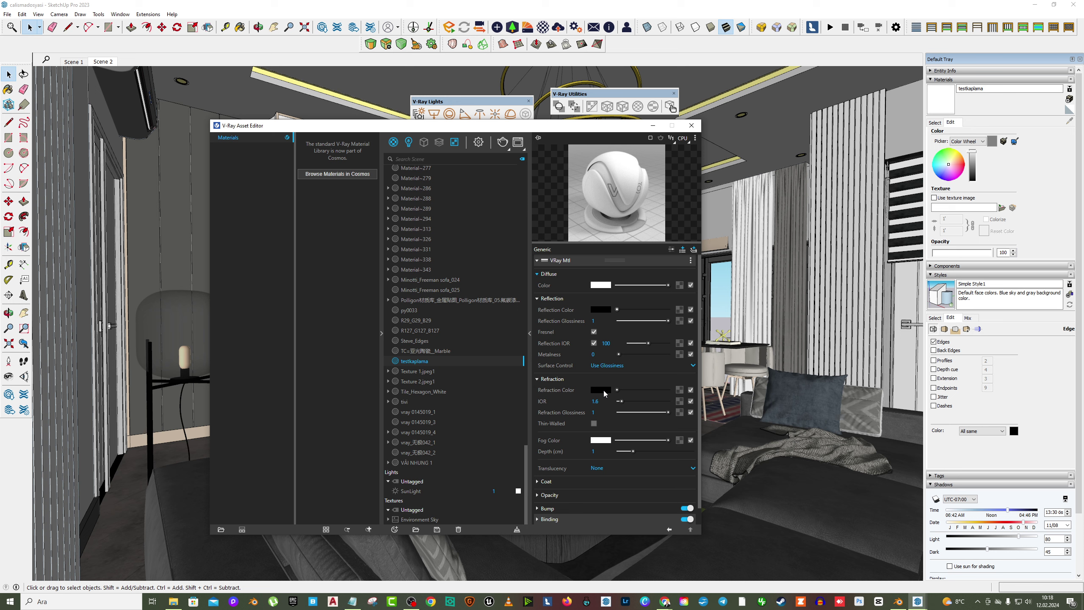
pyautogui.moveTo(620, 390); pyautogui.dragTo(669, 390)
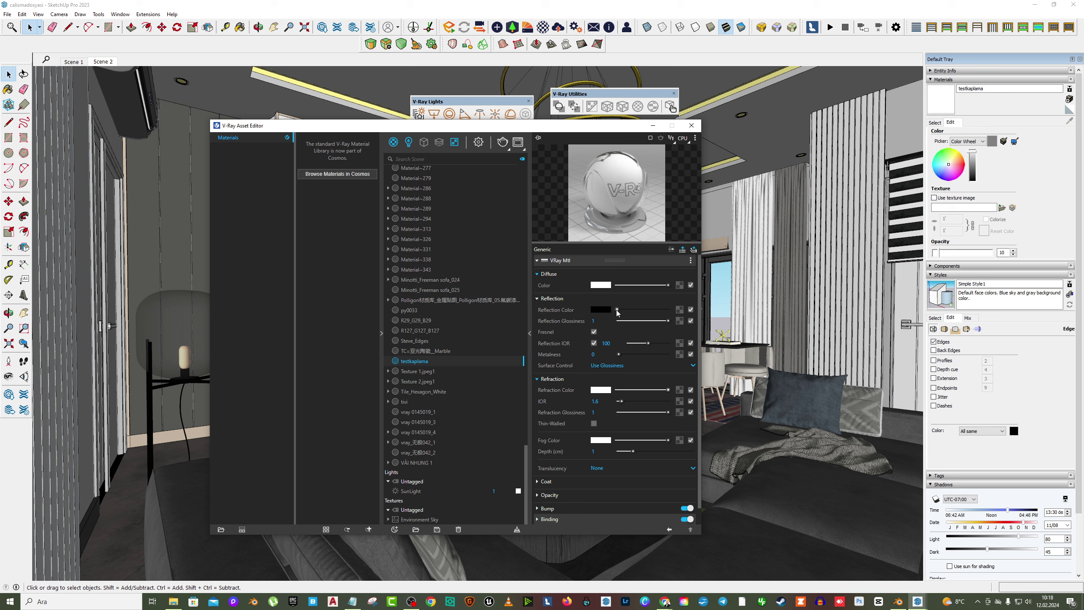
pyautogui.moveTo(617, 310)
pyautogui.mouseDown()
pyautogui.moveTo(669, 309)
pyautogui.moveTo(617, 309)
pyautogui.mouseUp()
pyautogui.moveTo(617, 309); pyautogui.dragTo(669, 310)
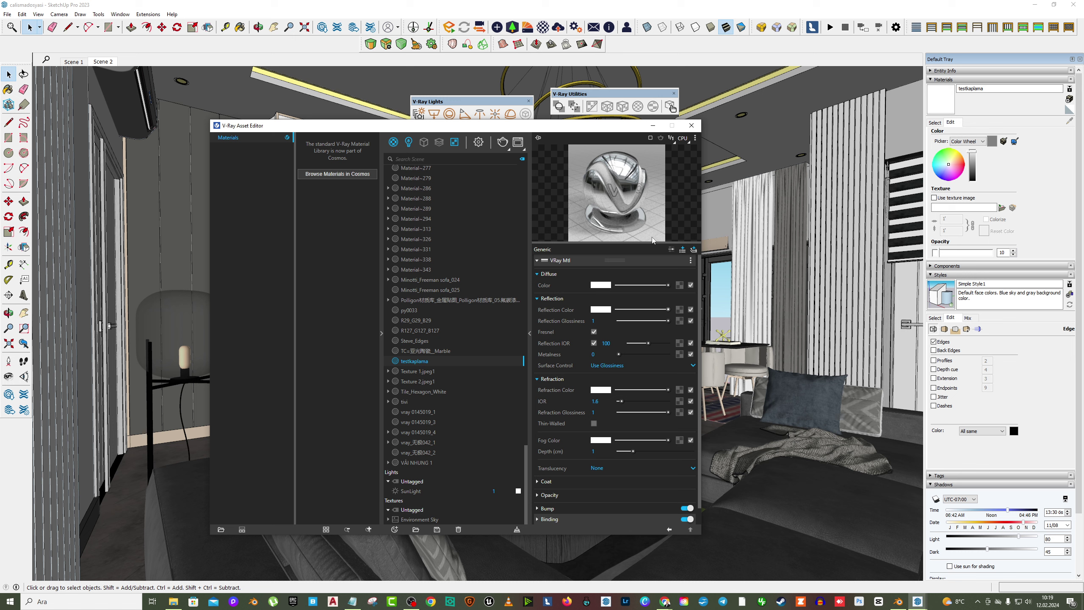
pyautogui.click(594, 344)
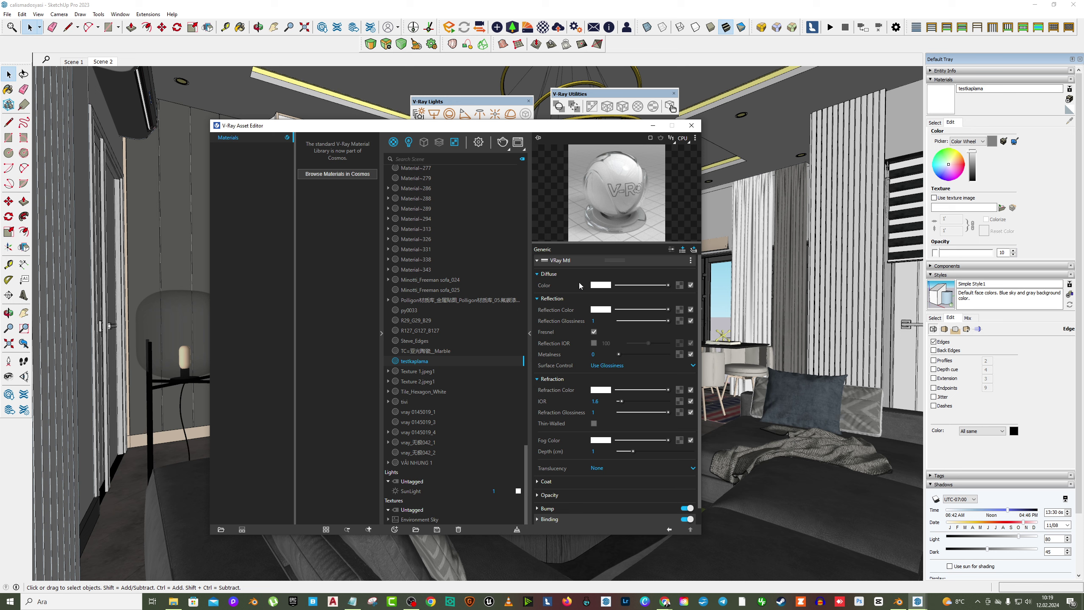
# Create another Generic material and rename it 'renk'
pyautogui.click(395, 530)
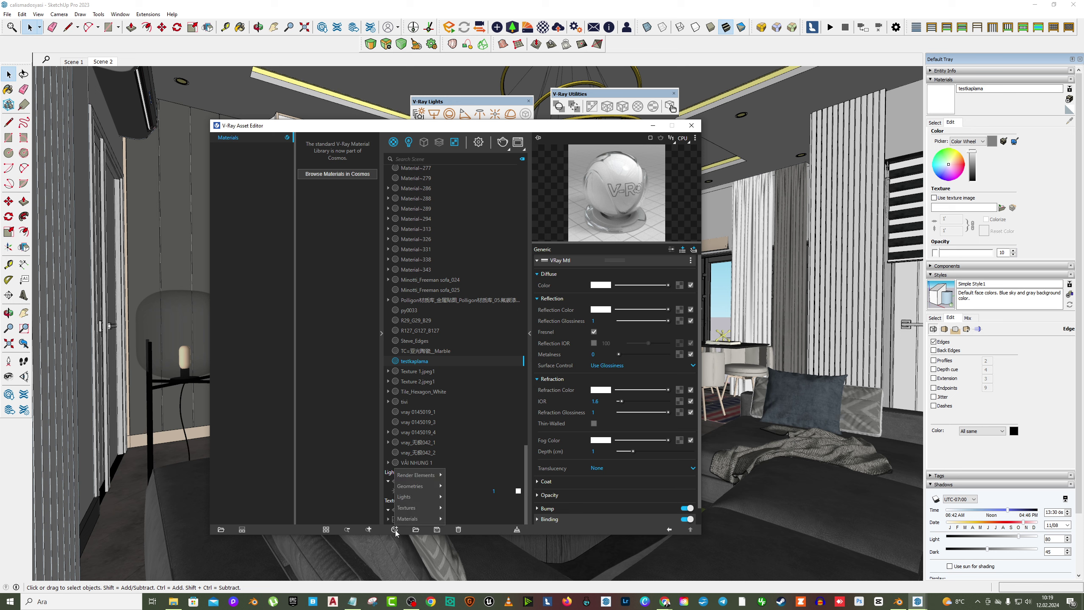
pyautogui.moveTo(413, 517)
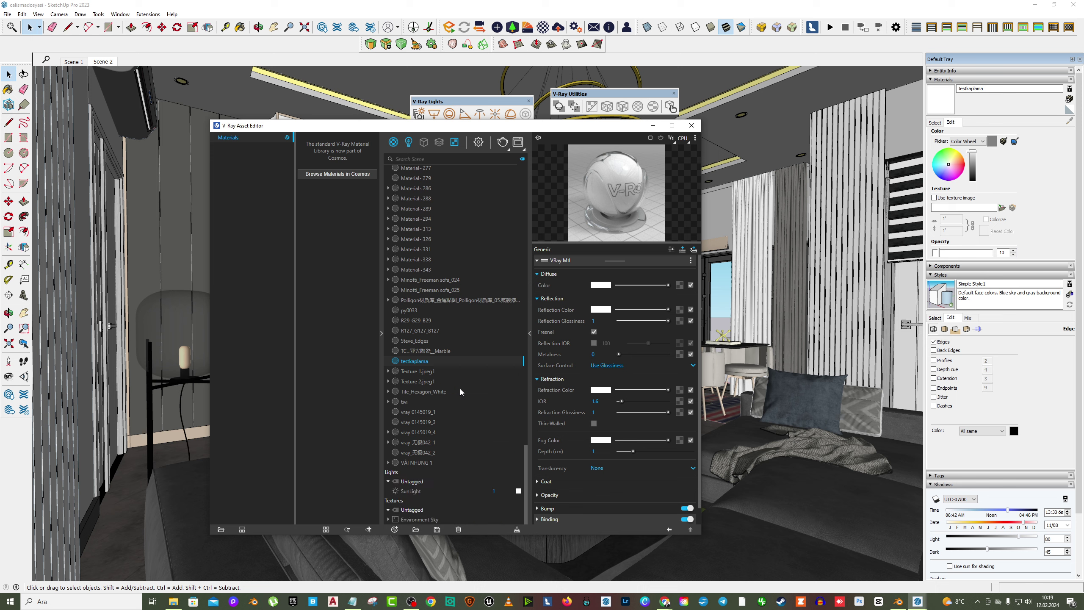
pyautogui.click(462, 386)
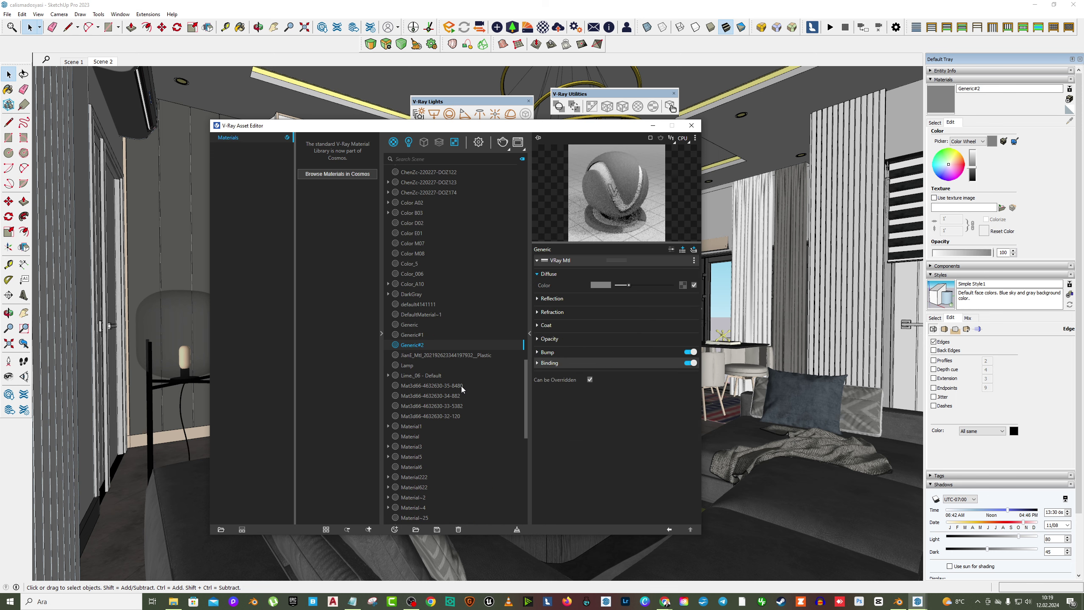
pyautogui.rightClick(423, 346)
pyautogui.click(436, 396)
pyautogui.press('BackSpace')
pyautogui.write('renk')
pyautogui.press('Return')
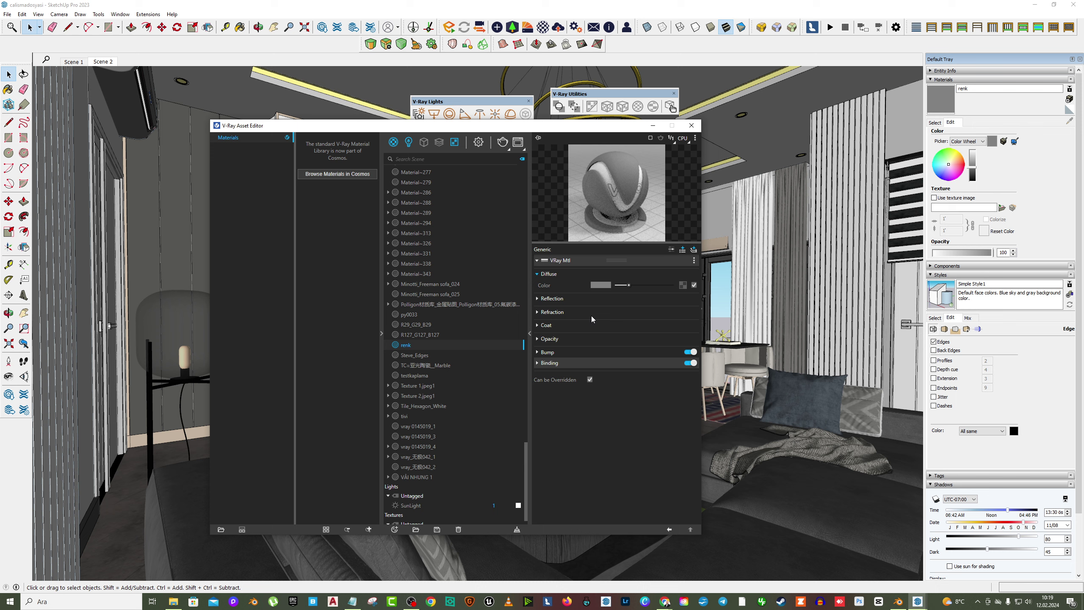
# Give renk an orange diffuse colour in the V-Ray Color Picker
pyautogui.click(601, 285)
pyautogui.click(526, 240)
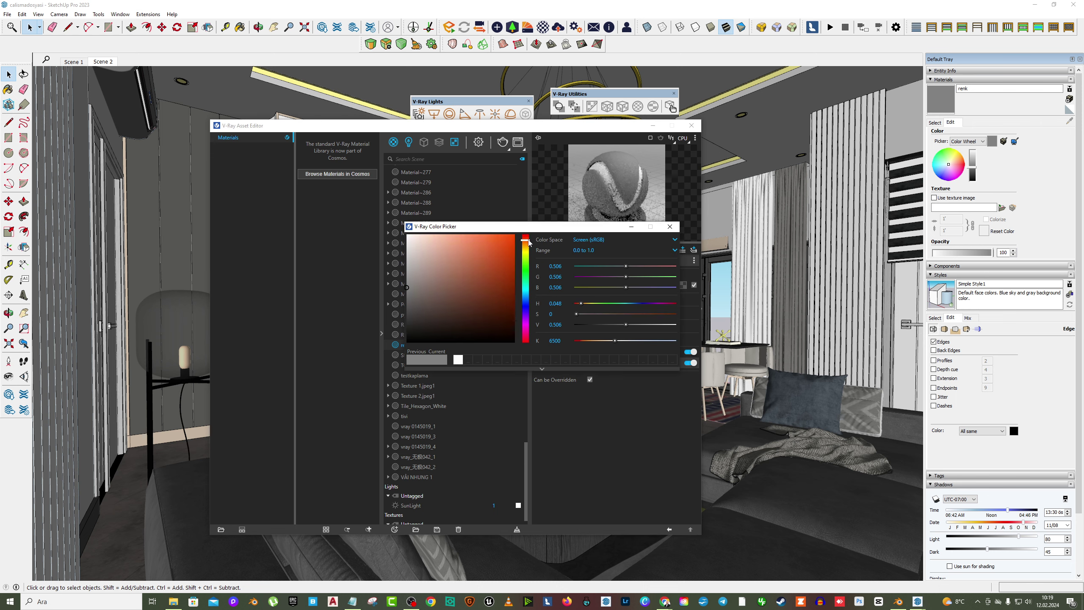
pyautogui.moveTo(499, 244); pyautogui.dragTo(506, 245)
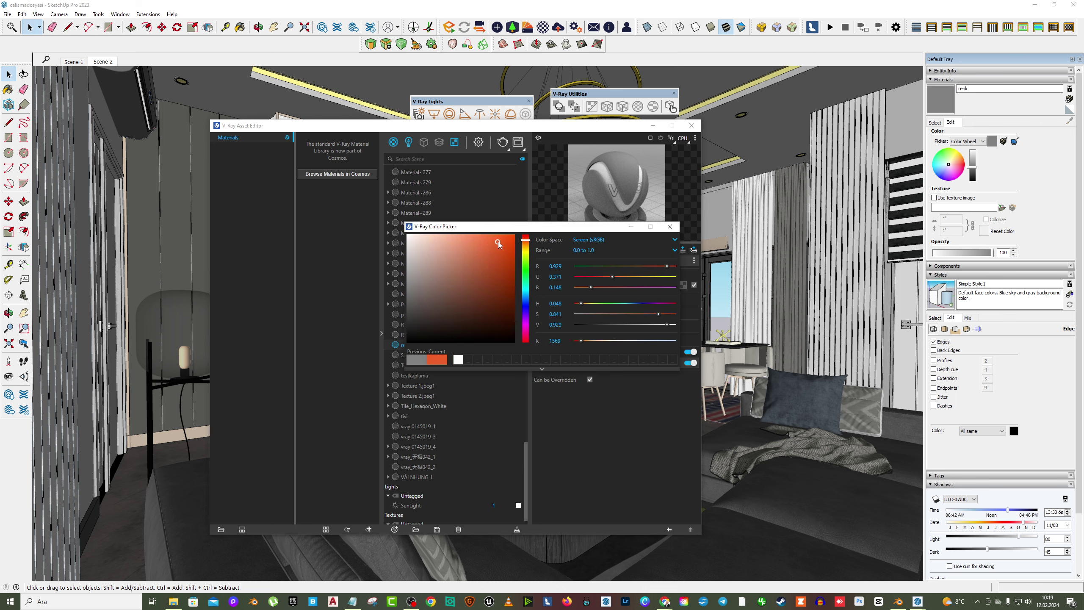
pyautogui.click(669, 226)
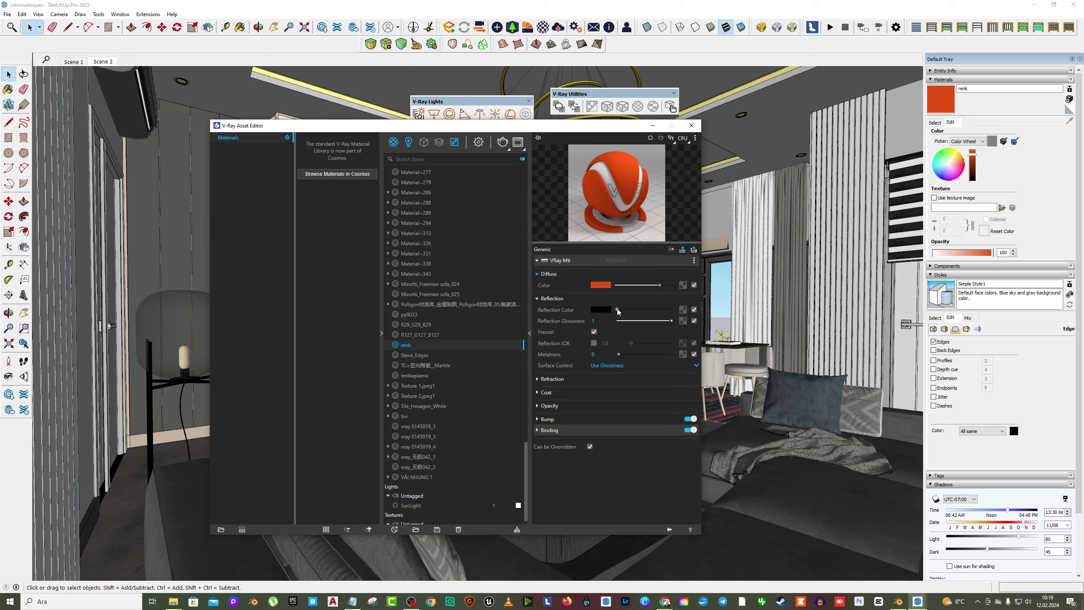
# Push renk's reflection colour to pure white and tune Reflection Glossiness to 0.49
pyautogui.moveTo(616, 309); pyautogui.dragTo(661, 309)
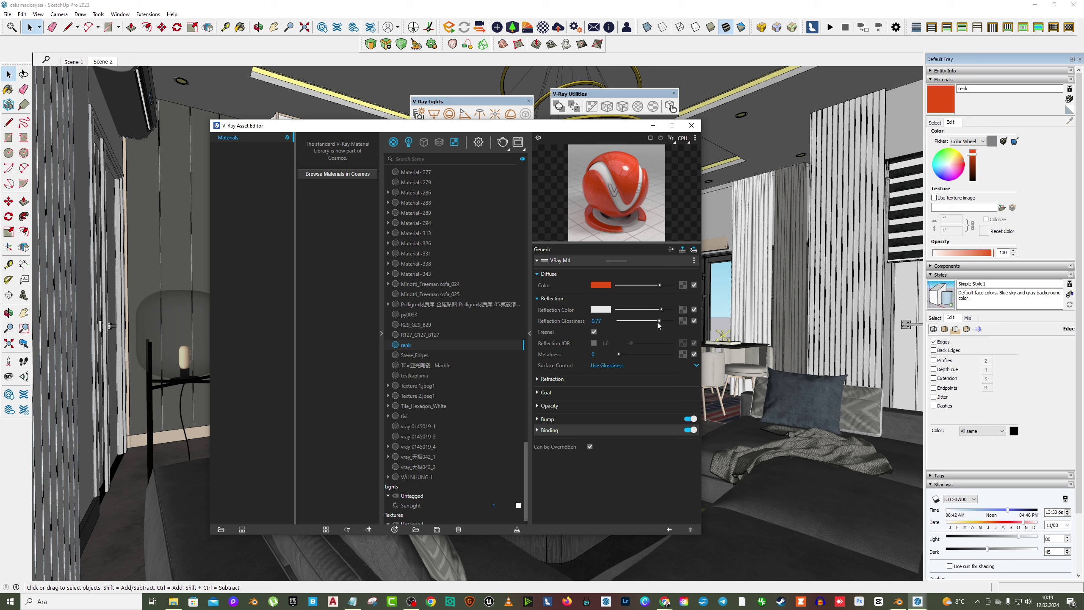
pyautogui.moveTo(657, 322); pyautogui.dragTo(653, 323)
pyautogui.moveTo(663, 320); pyautogui.dragTo(654, 321)
pyautogui.moveTo(662, 309); pyautogui.dragTo(671, 309)
pyautogui.moveTo(649, 322); pyautogui.dragTo(647, 322)
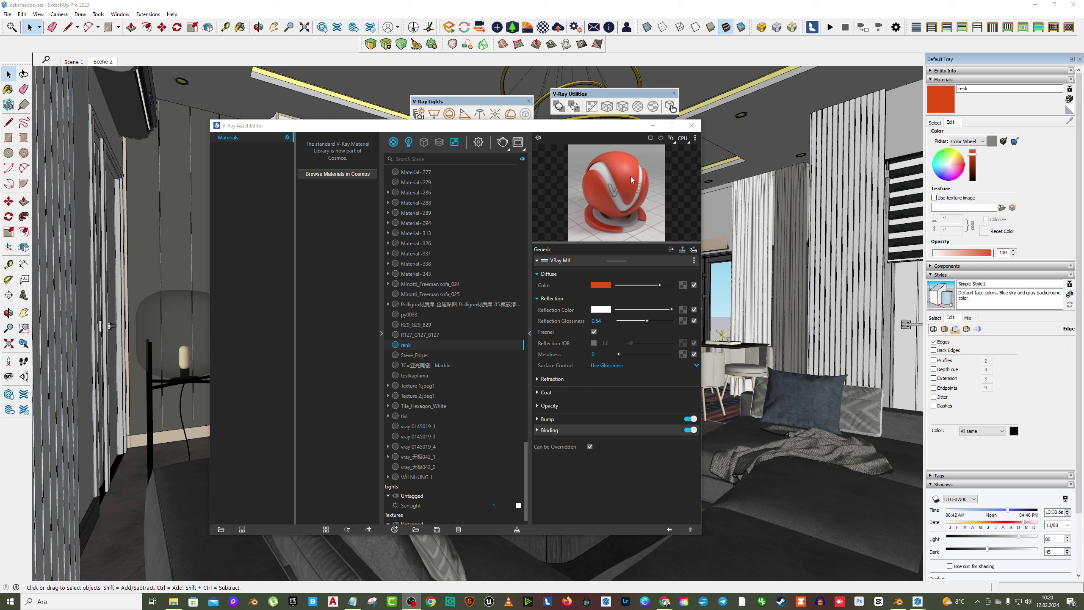
pyautogui.moveTo(648, 320); pyautogui.dragTo(667, 320)
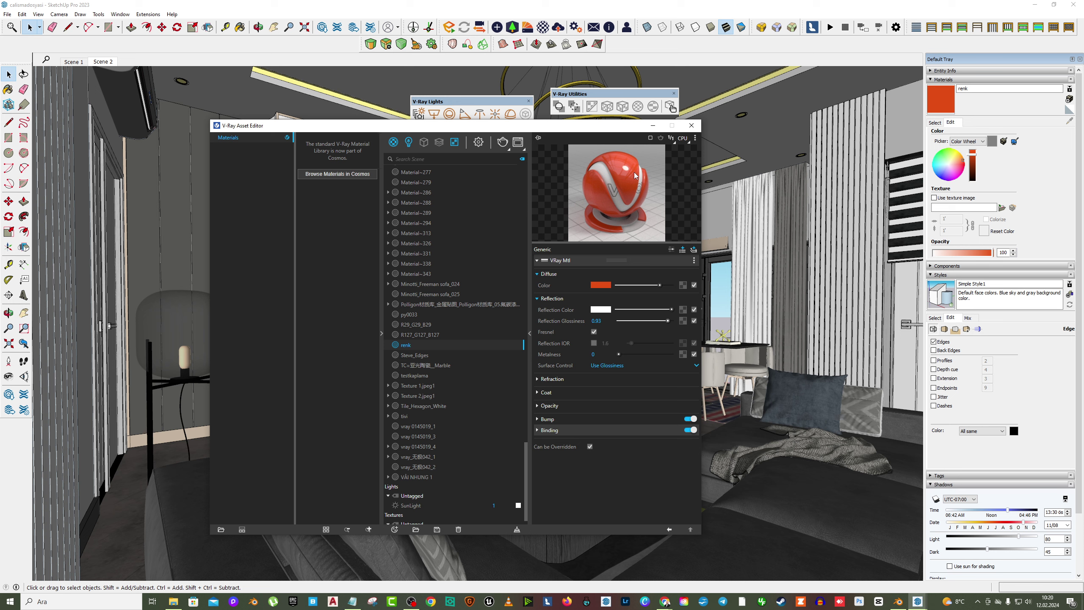
pyautogui.moveTo(668, 321); pyautogui.dragTo(661, 321)
pyautogui.moveTo(647, 321); pyautogui.dragTo(644, 322)
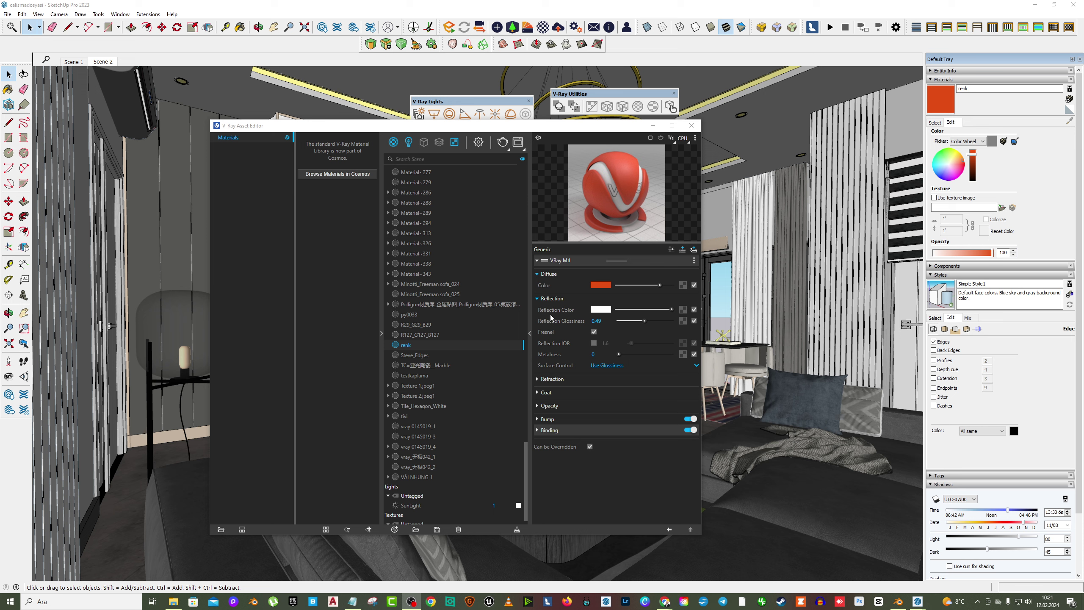
# Try a Reflection IOR of 6.75, then turn off both Reflection IOR and Fresnel
pyautogui.click(605, 321)
pyautogui.click(594, 343)
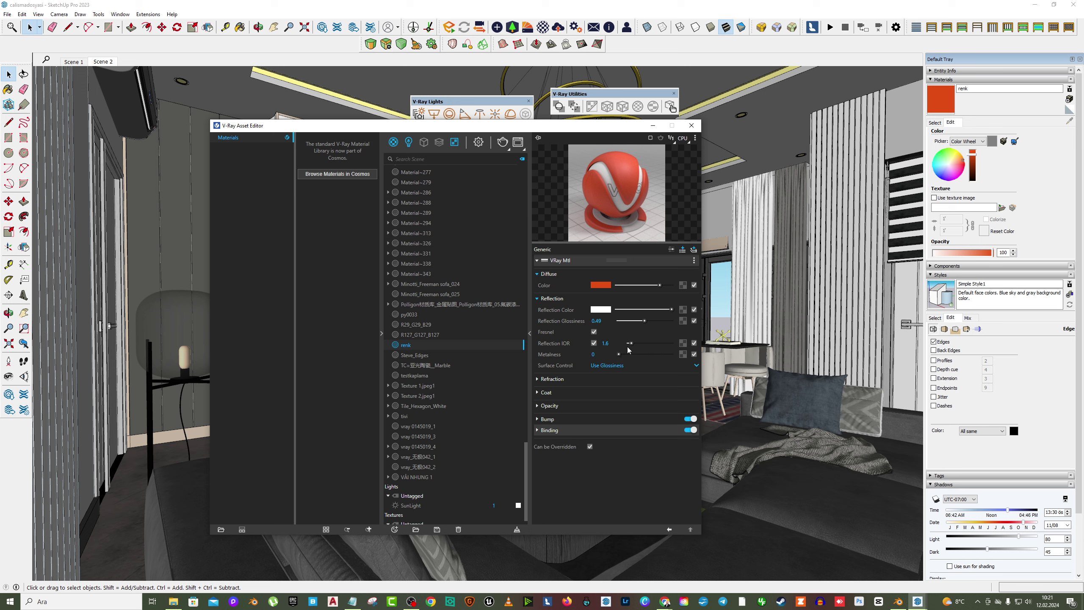
pyautogui.moveTo(630, 343); pyautogui.dragTo(640, 344)
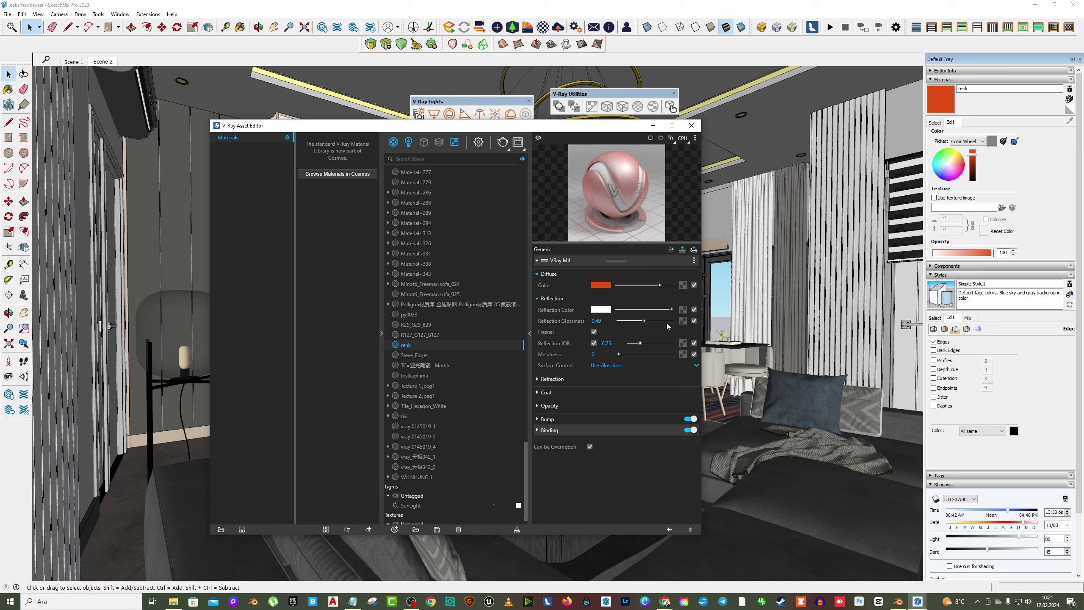
pyautogui.click(594, 344)
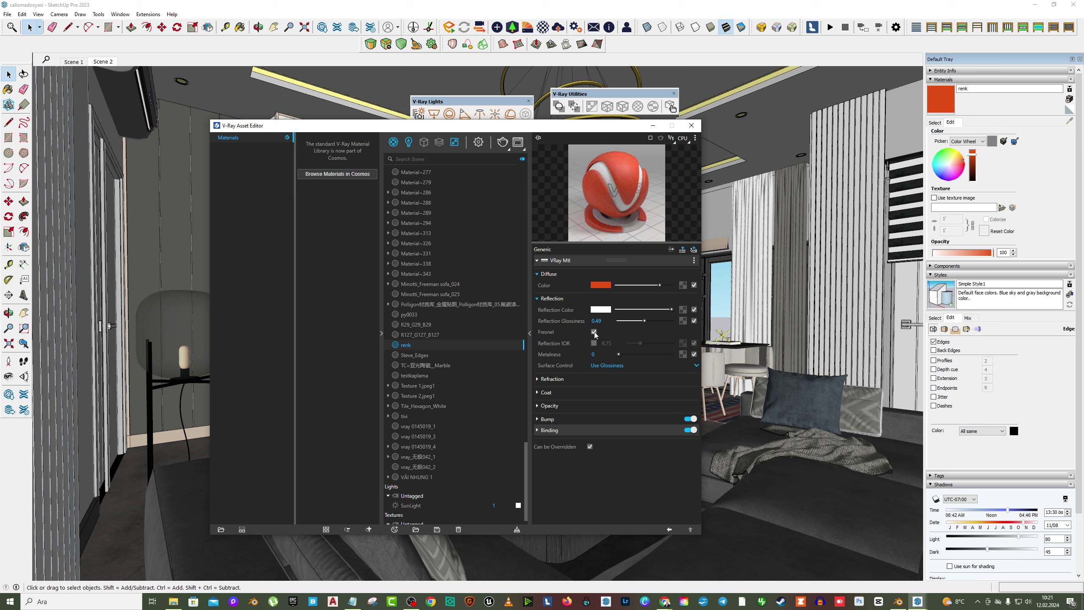
pyautogui.click(594, 332)
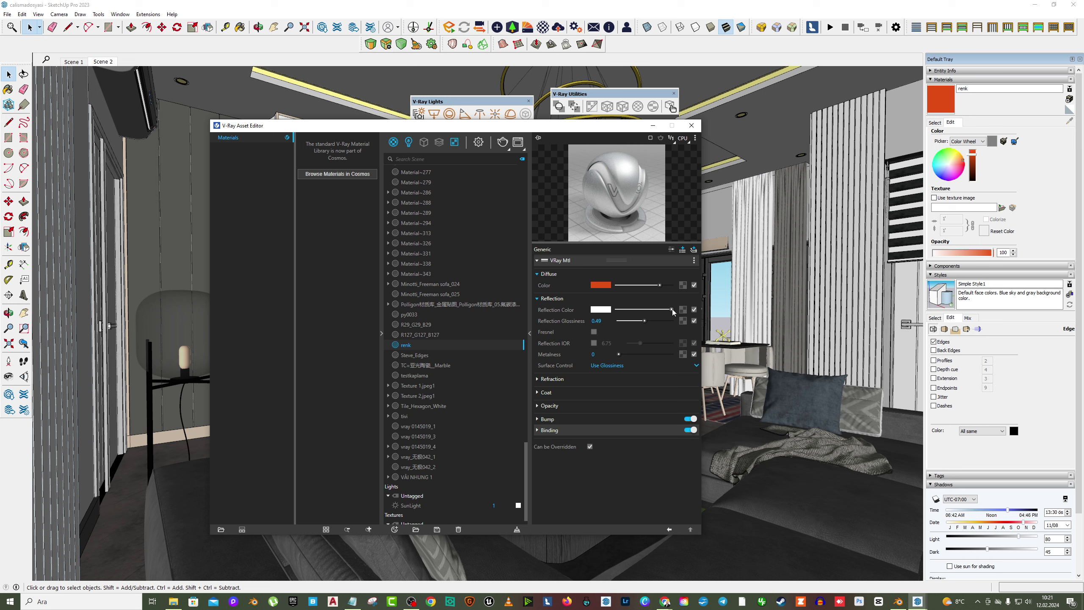
# Restore a pure white reflection with Fresnel on, and change the diffuse to light green
pyautogui.moveTo(673, 309); pyautogui.dragTo(626, 309)
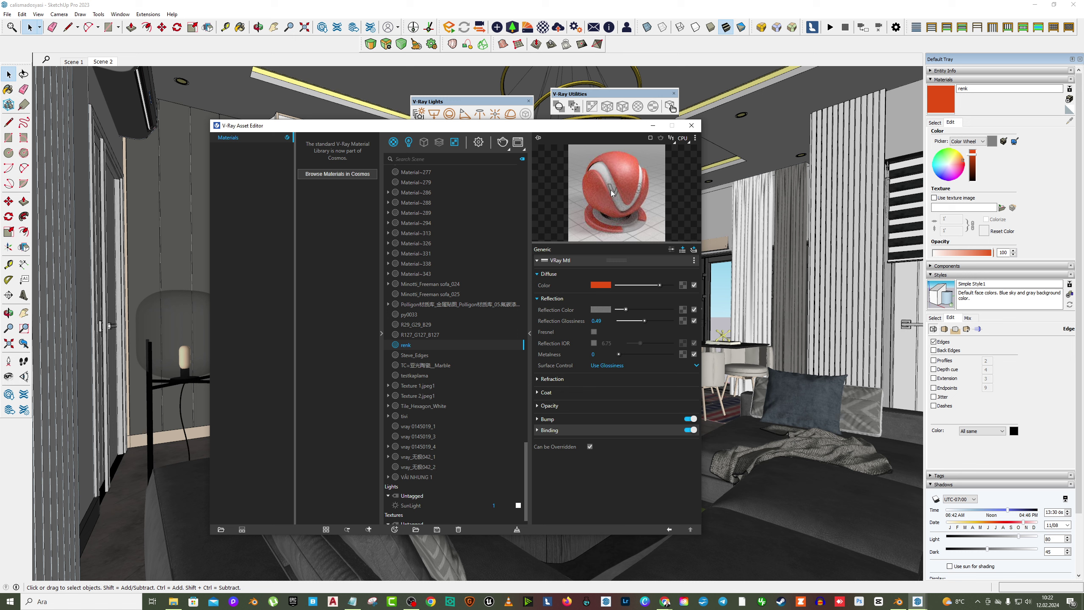
pyautogui.click(624, 309)
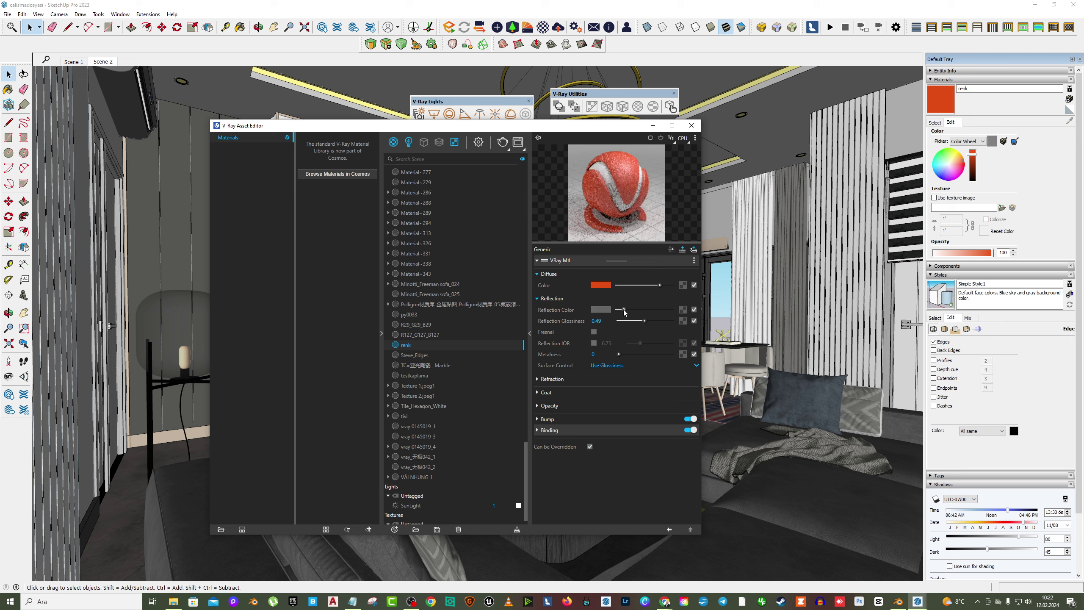
pyautogui.moveTo(624, 309); pyautogui.dragTo(672, 309)
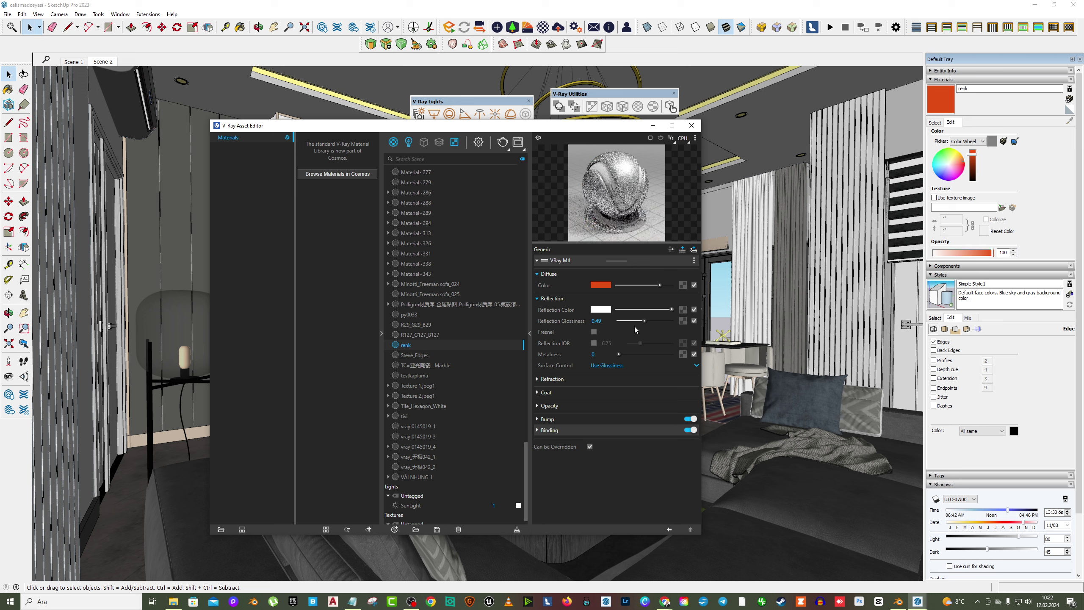
pyautogui.click(594, 332)
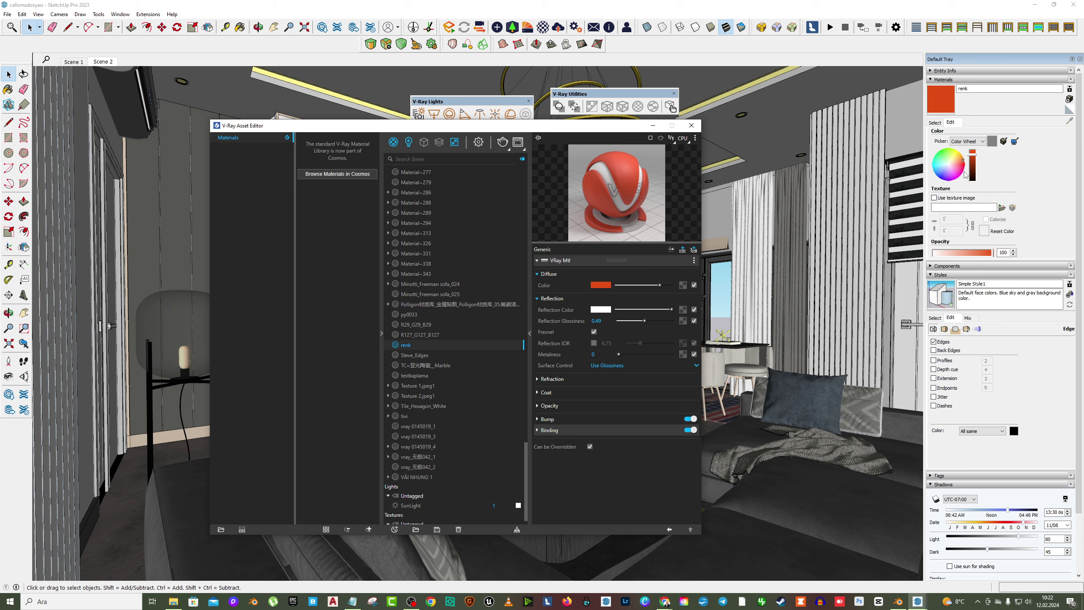
pyautogui.moveTo(962, 164); pyautogui.dragTo(948, 160)
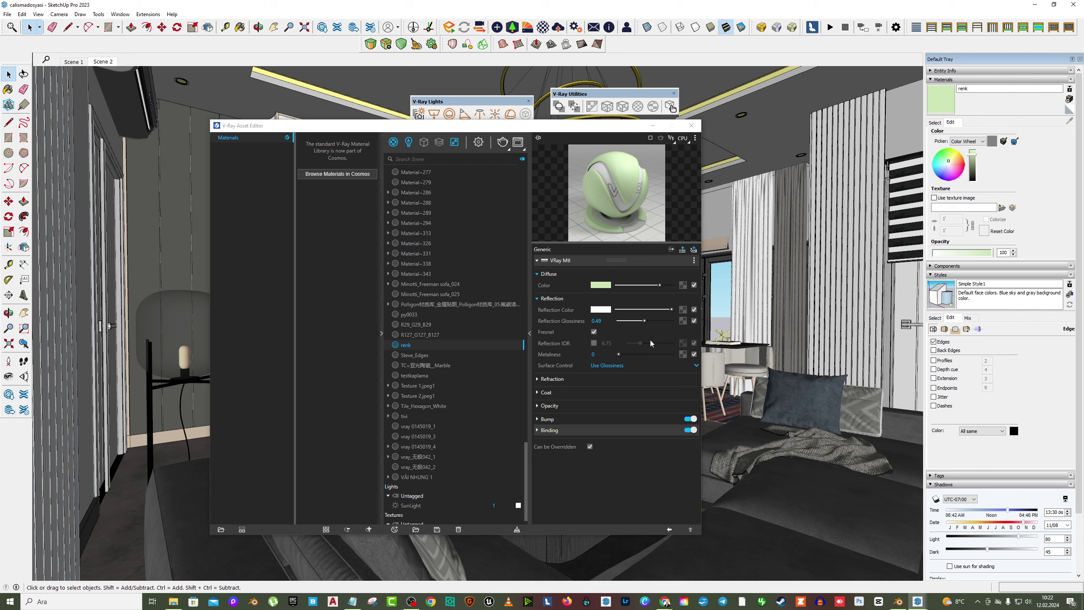
# Move the Asset Editor aside and zoom in on the side table
pyautogui.moveTo(584, 130); pyautogui.dragTo(420, 123)
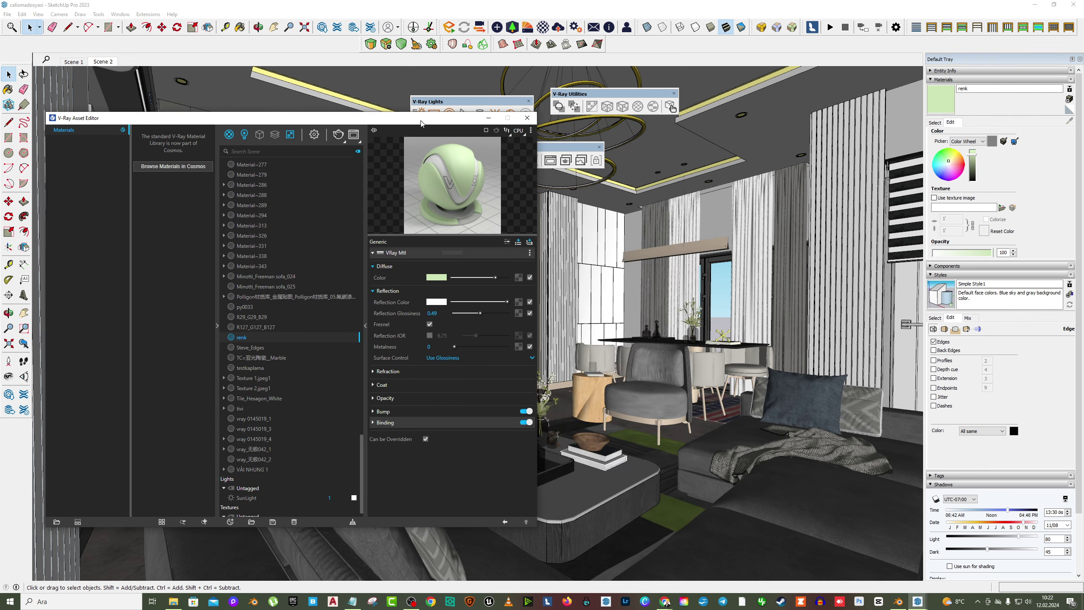
pyautogui.scroll(2, 692, 384)
pyautogui.scroll(1, 693, 384)
pyautogui.scroll(2, 693, 383)
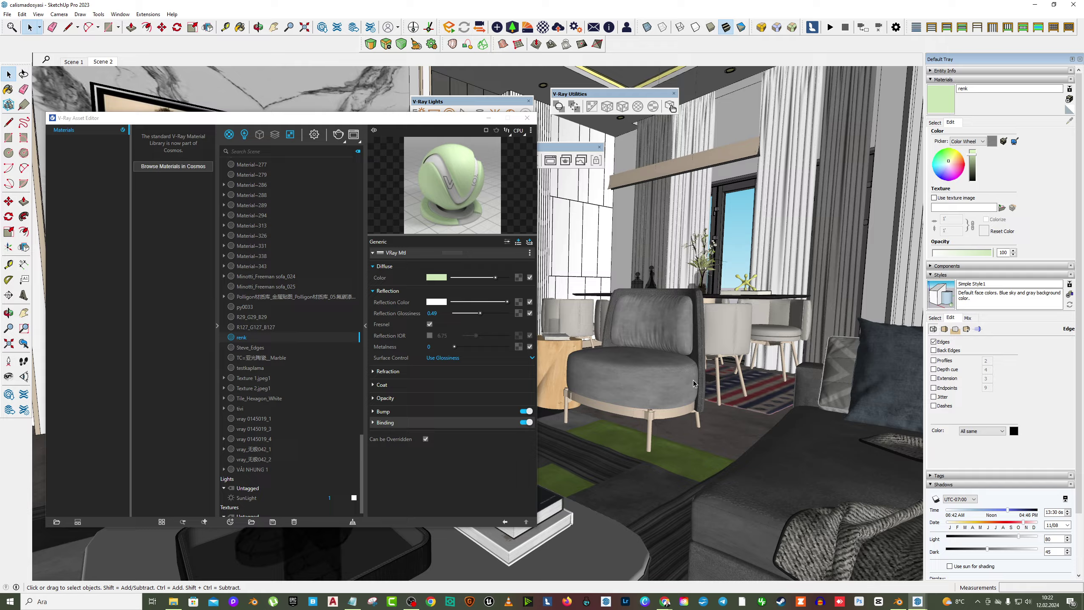
pyautogui.scroll(2, 692, 383)
pyautogui.scroll(1, 692, 383)
pyautogui.scroll(2, 692, 383)
pyautogui.scroll(1, 693, 384)
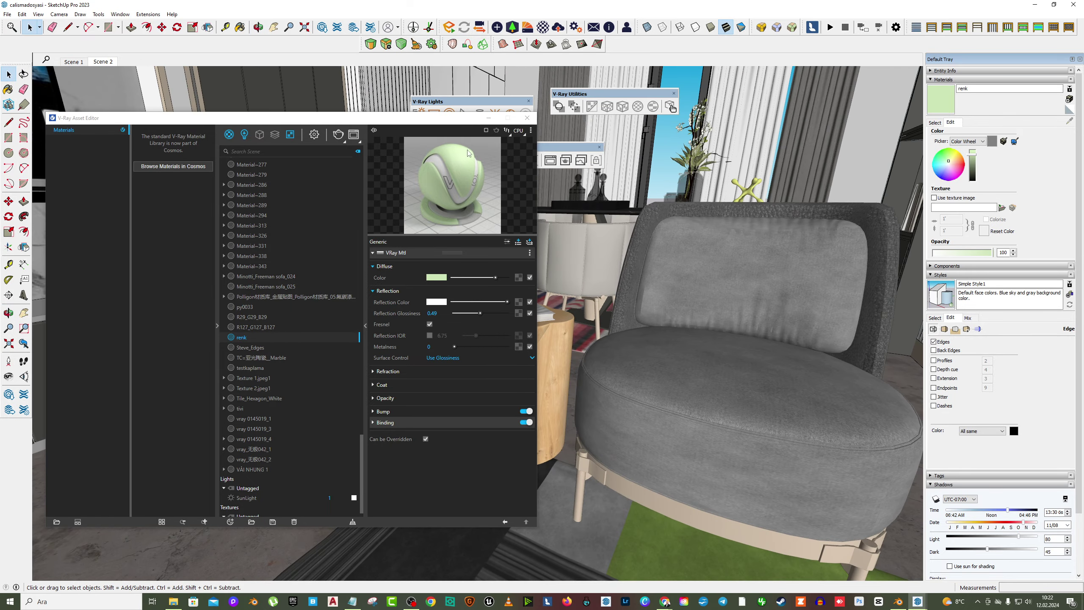
pyautogui.moveTo(427, 117); pyautogui.dragTo(299, 116)
pyautogui.scroll(2, 530, 376)
# Select all faces of the side table and apply renk to the selection
pyautogui.click(519, 363)
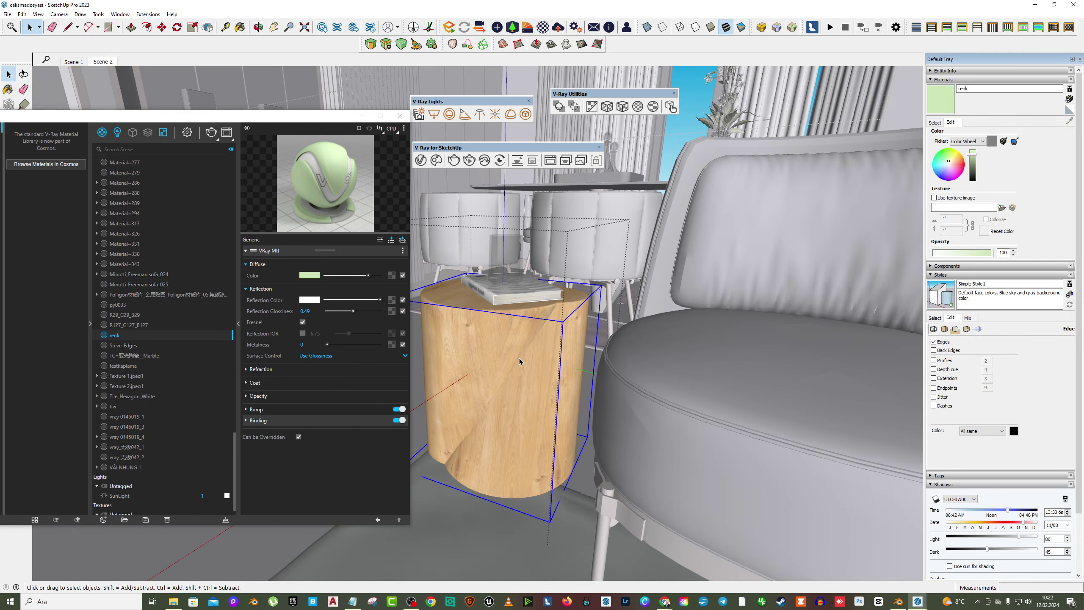
pyautogui.tripleClick(523, 357)
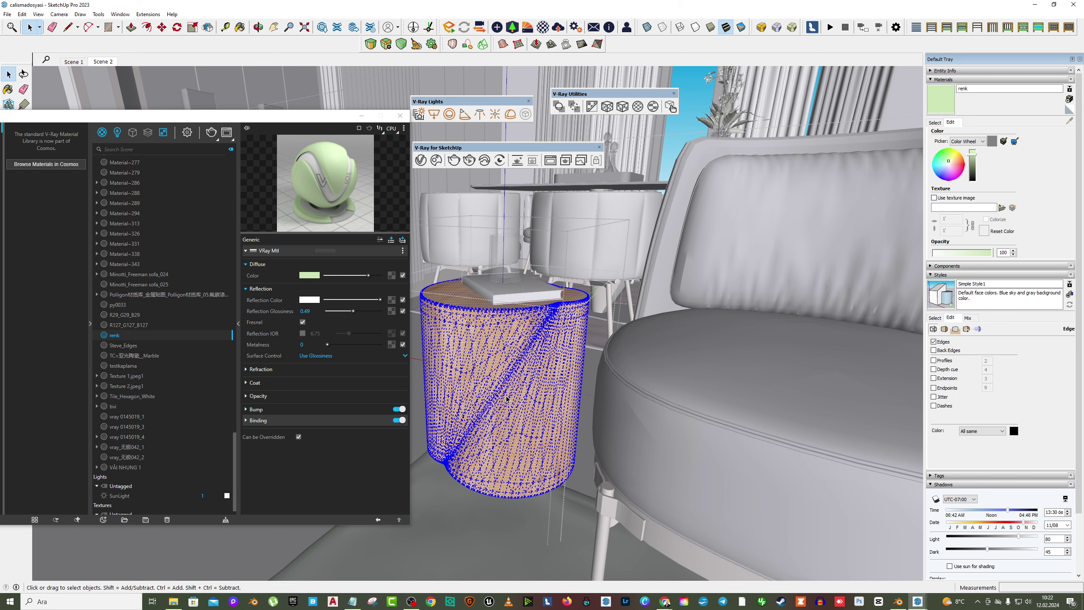
pyautogui.rightClick(117, 340)
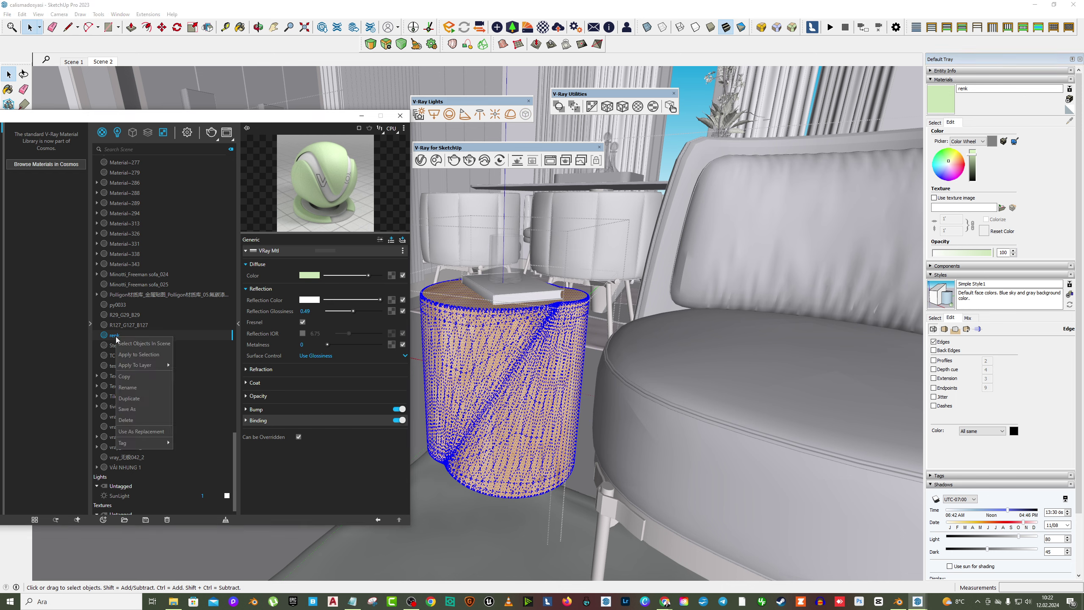
pyautogui.click(133, 359)
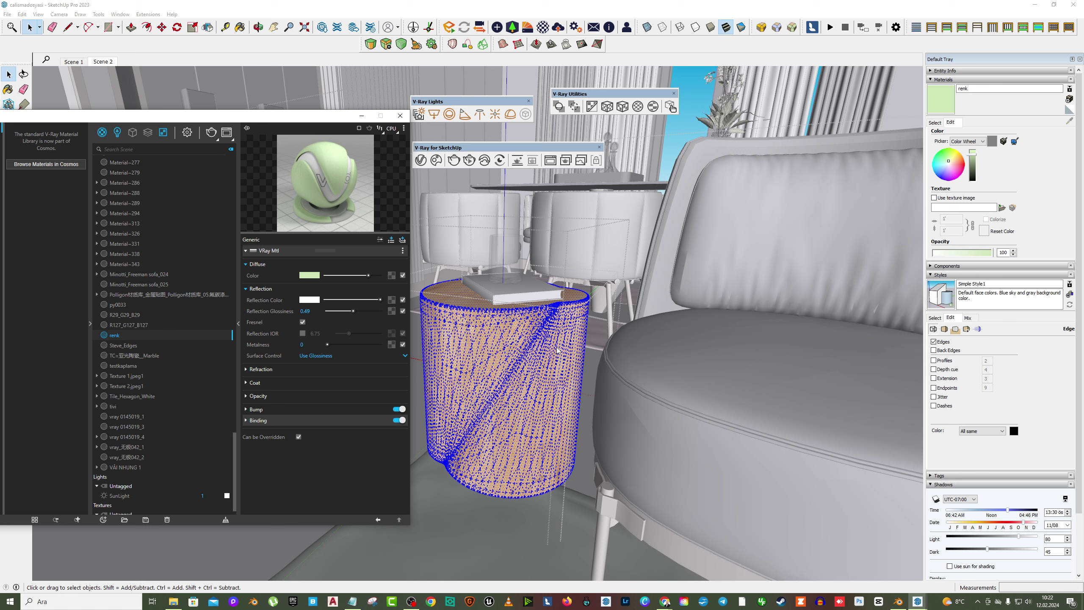
pyautogui.scroll(-2, 778, 290)
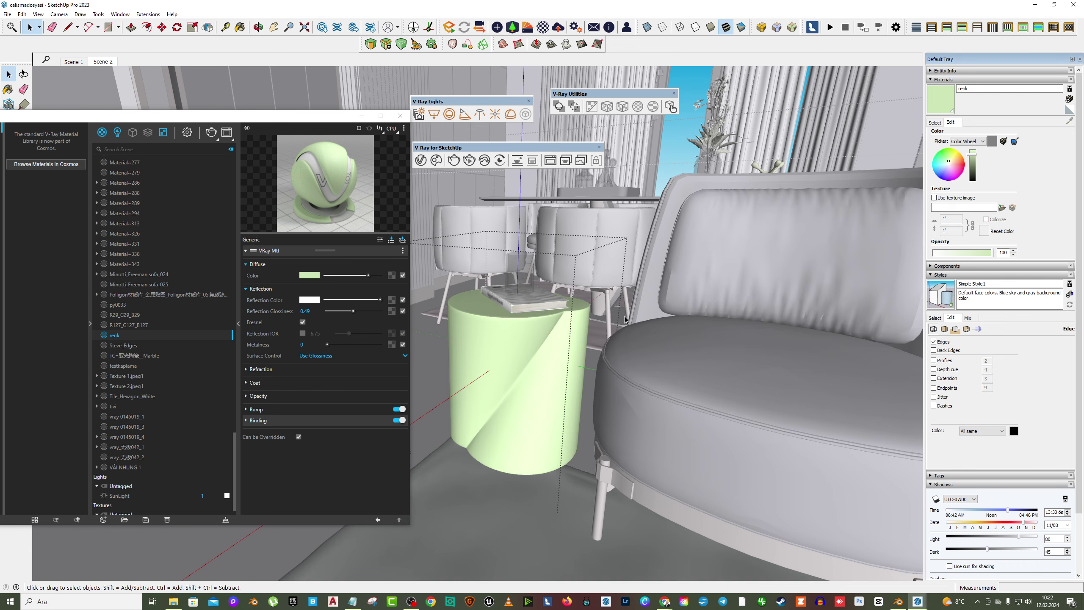
# Darken renk's diffuse colour to a deep green in the V-Ray Color Picker
pyautogui.click(310, 275)
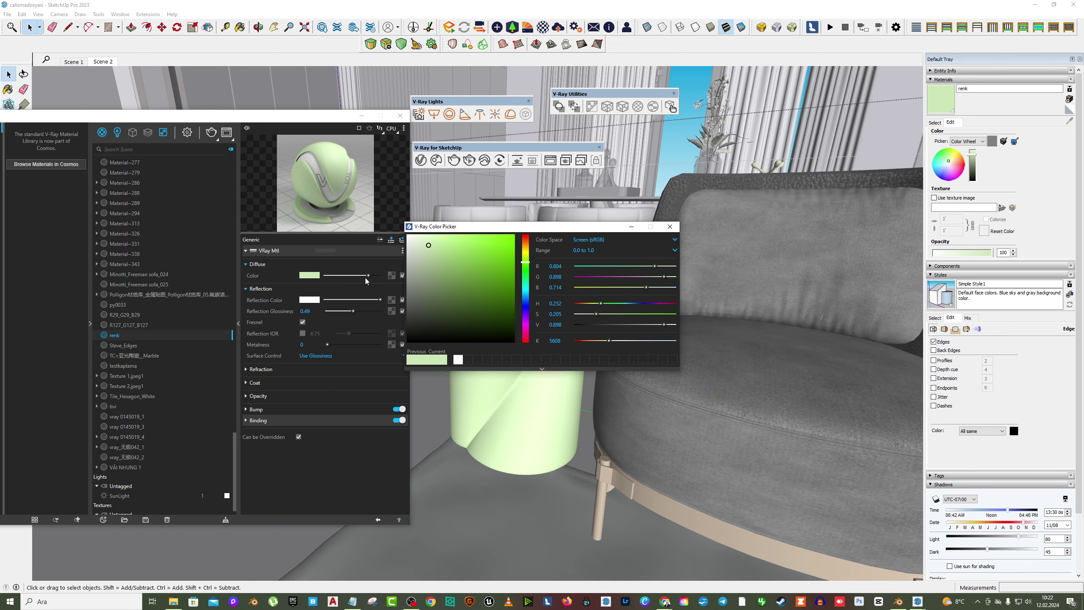
pyautogui.moveTo(456, 295); pyautogui.dragTo(459, 305)
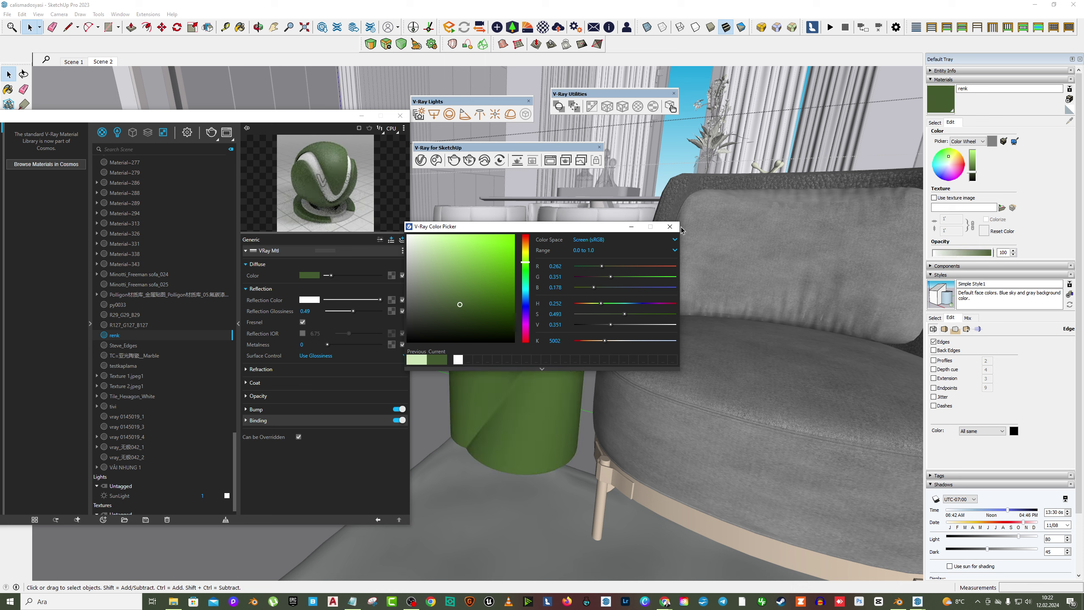
pyautogui.press('Return')
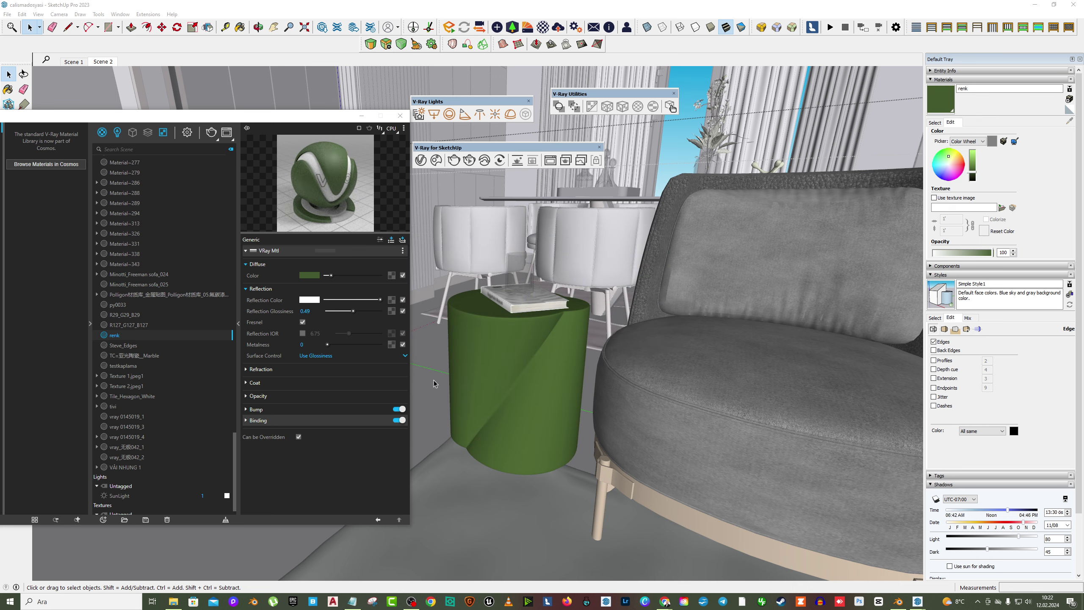